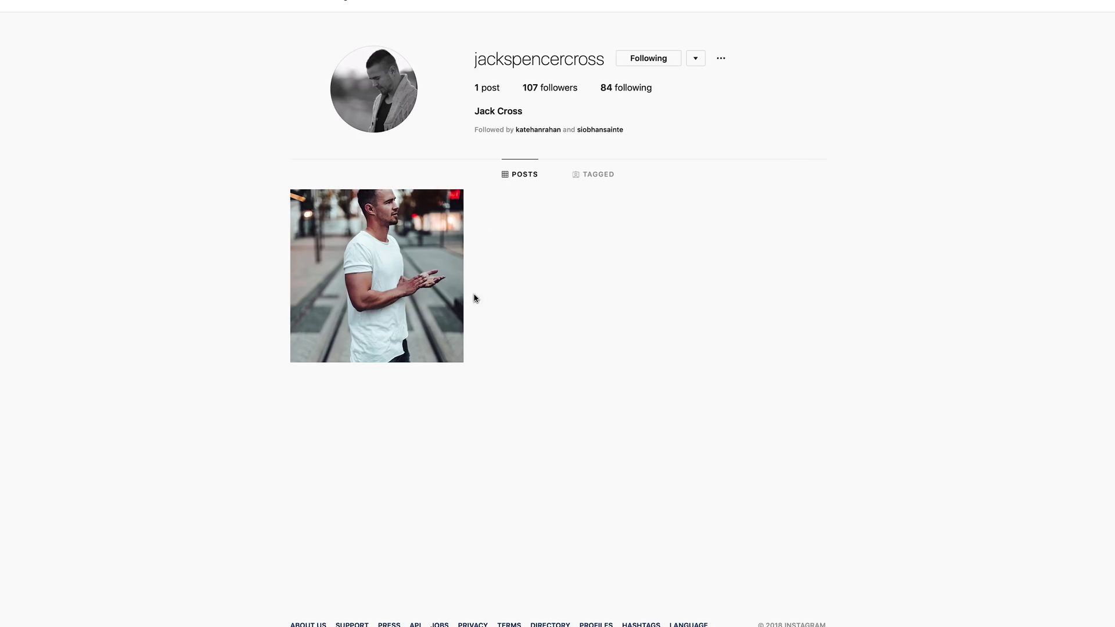
pyautogui.moveTo(415, 258)
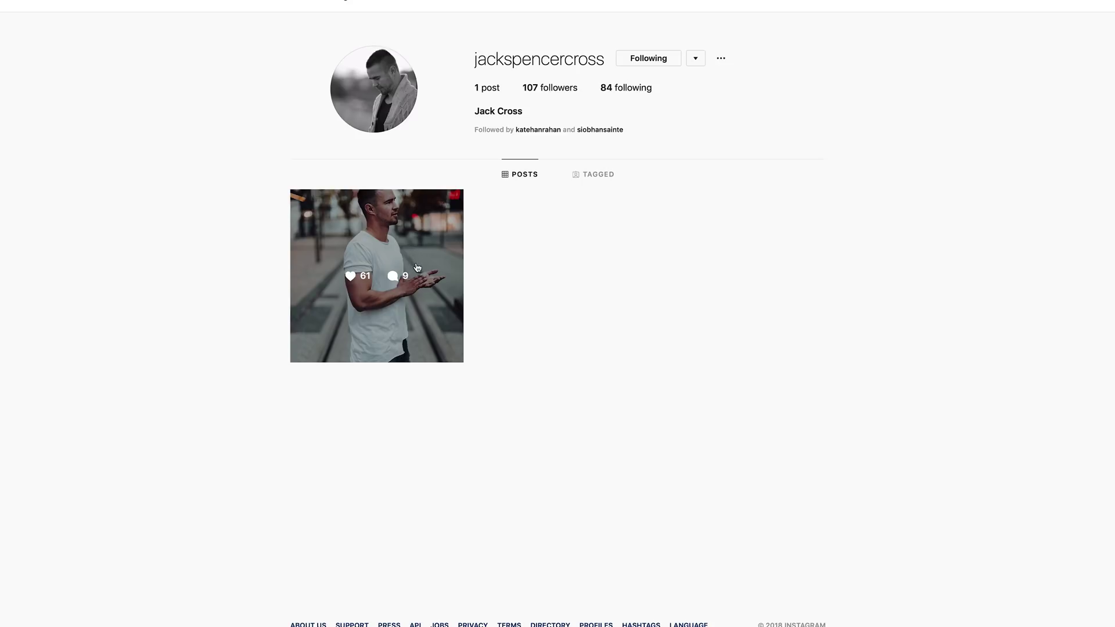
pyautogui.click(417, 267)
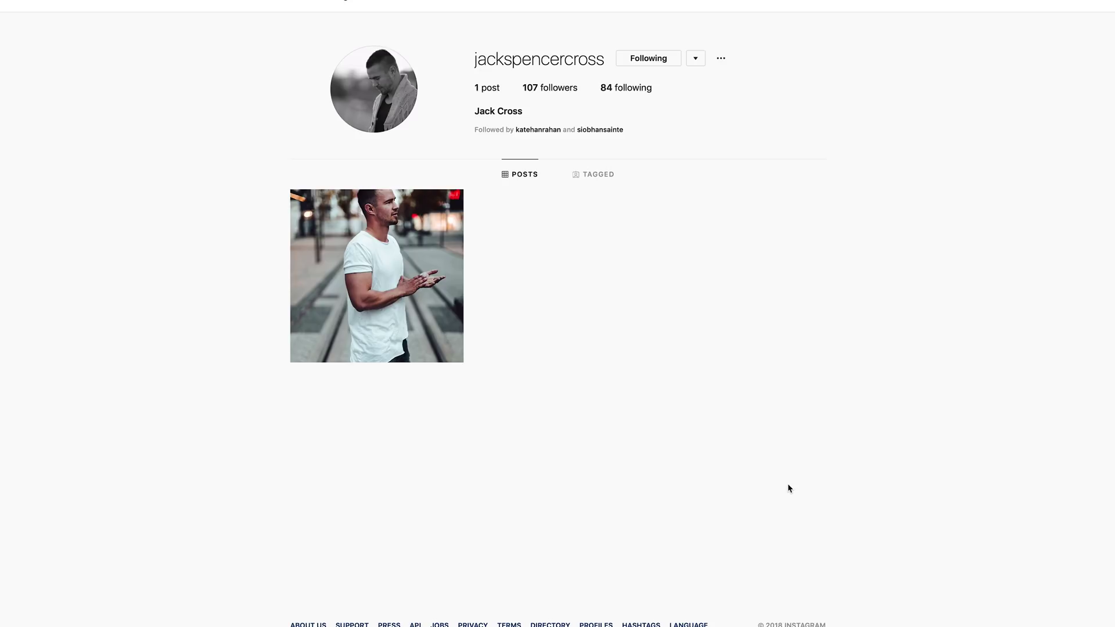
pyautogui.click(373, 258)
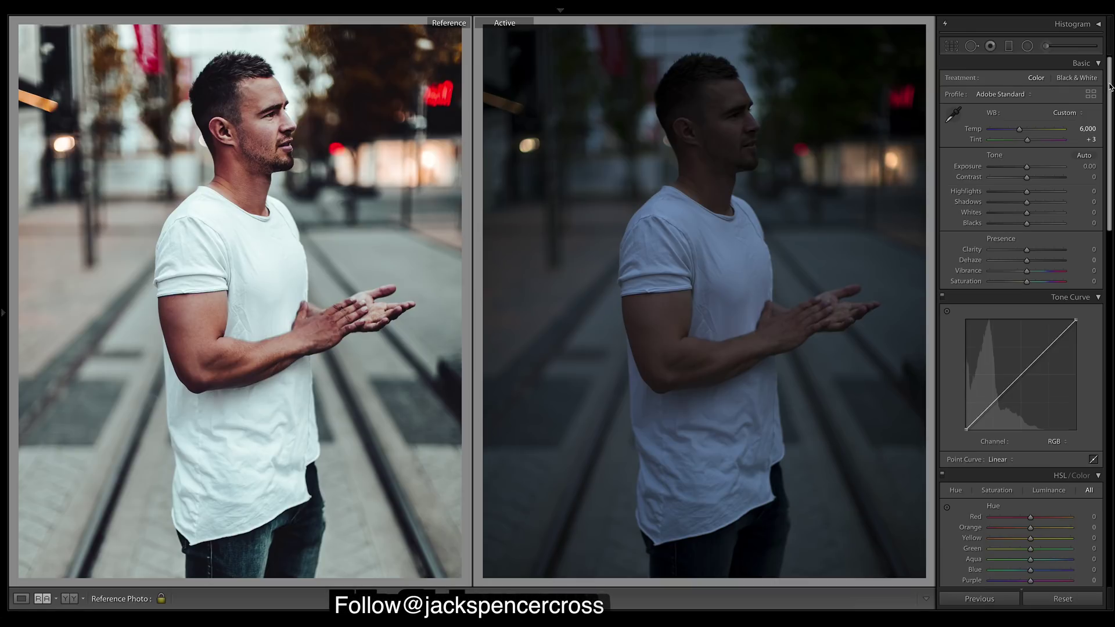
# Enable lens profile corrections for the active portrait photo
pyautogui.moveTo(1111, 87); pyautogui.dragTo(1111, 163)
pyautogui.scroll(-15, 1056, 351)
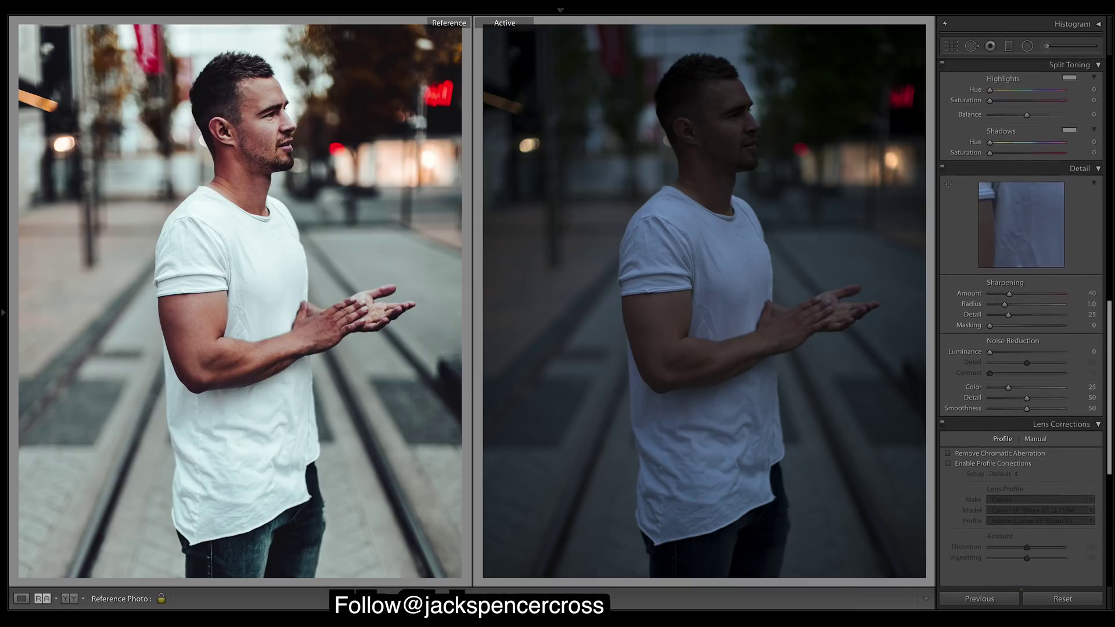
pyautogui.click(948, 356)
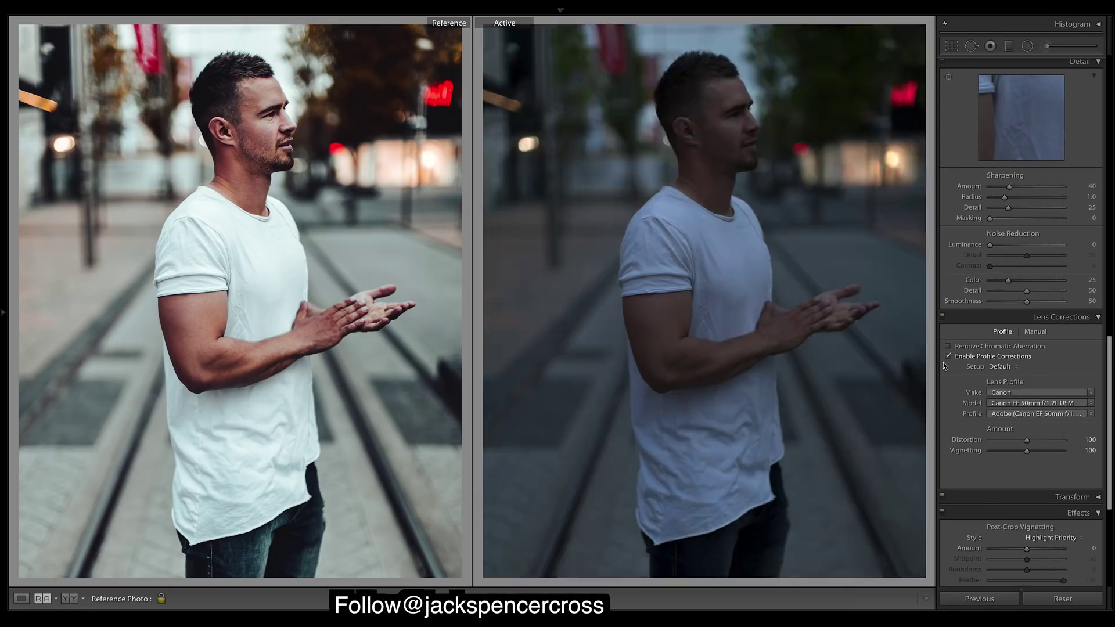
# Brighten the photo by setting Exposure to +1.60 and Contrast to +6
pyautogui.moveTo(1110, 353); pyautogui.dragTo(1110, 95)
pyautogui.moveTo(1028, 106); pyautogui.dragTo(1029, 107)
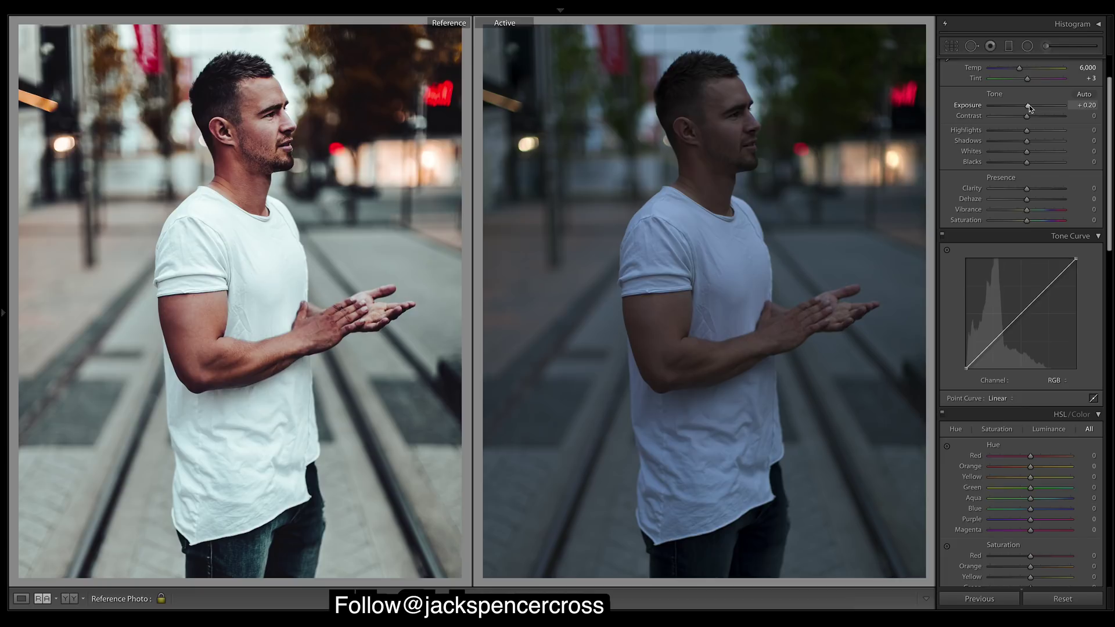
pyautogui.moveTo(1029, 105); pyautogui.dragTo(1036, 106)
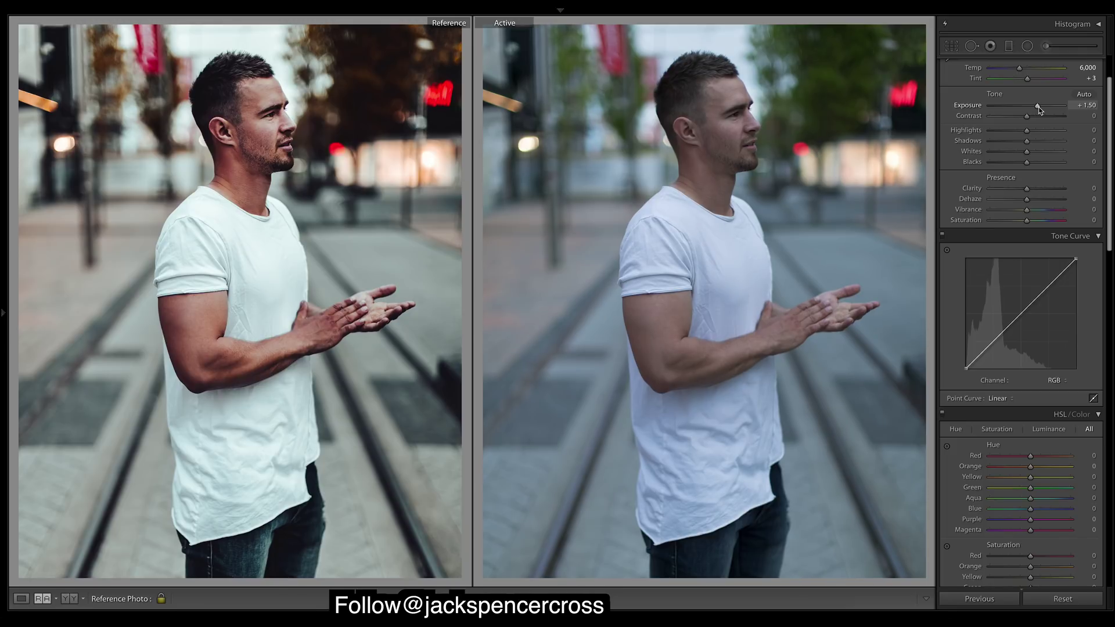
pyautogui.moveTo(1039, 107); pyautogui.dragTo(1039, 107)
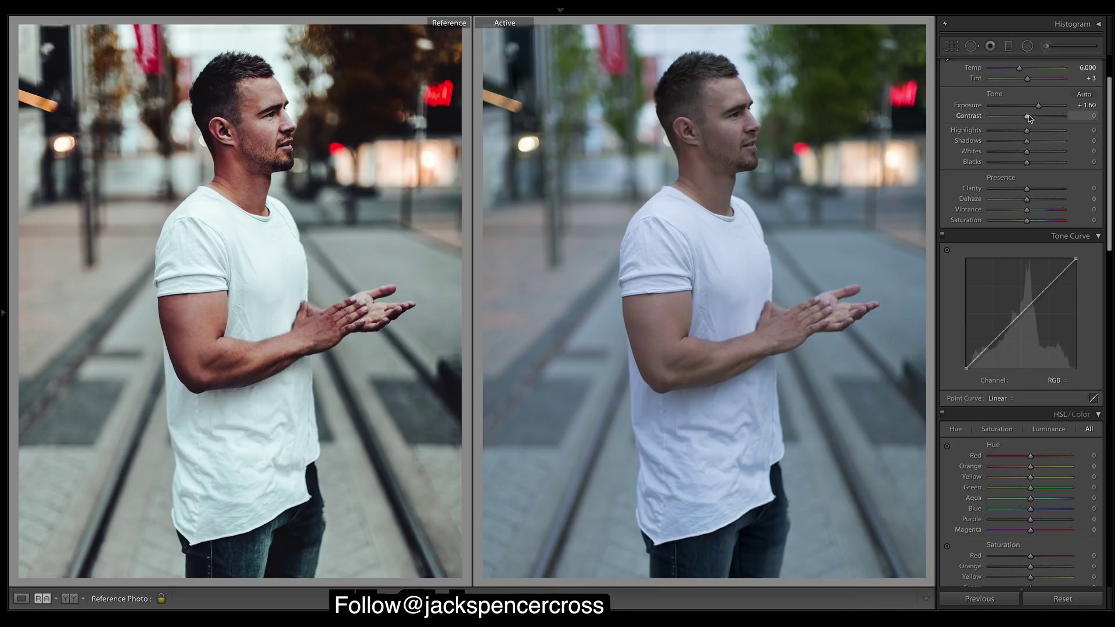
pyautogui.moveTo(1027, 118); pyautogui.dragTo(1029, 119)
# Shape the red channel's tone curve into an S-curve with lowered shadows, a midpoint near 47.5 / 51.8 %, and a highlight point
pyautogui.scroll(-1, 1111, 219)
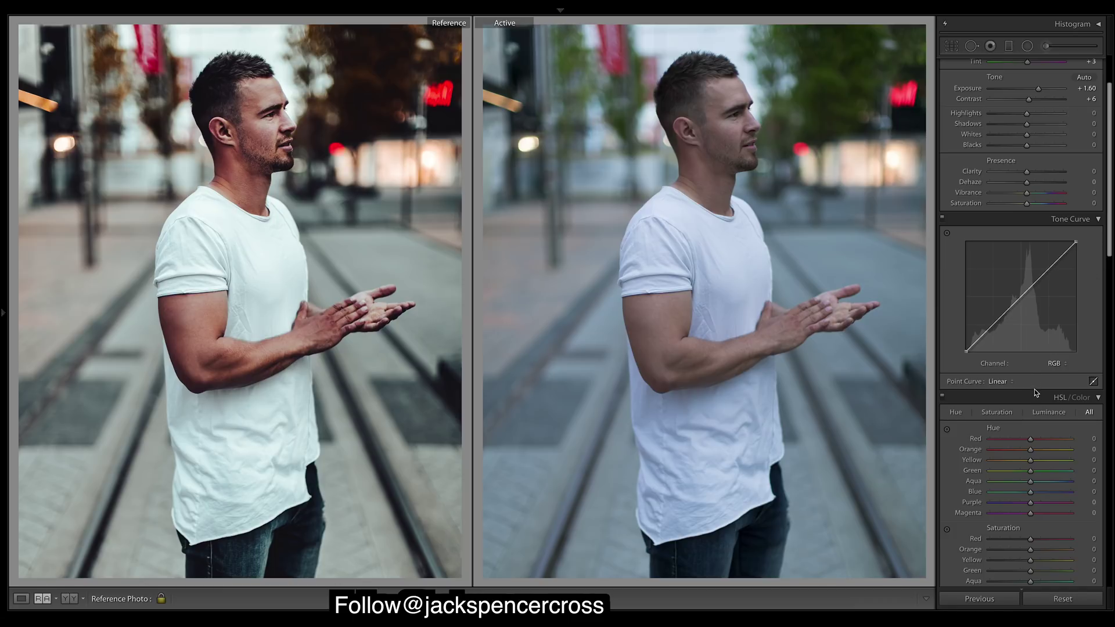
pyautogui.click(1057, 363)
pyautogui.click(1080, 371)
pyautogui.moveTo(994, 323); pyautogui.dragTo(1018, 298)
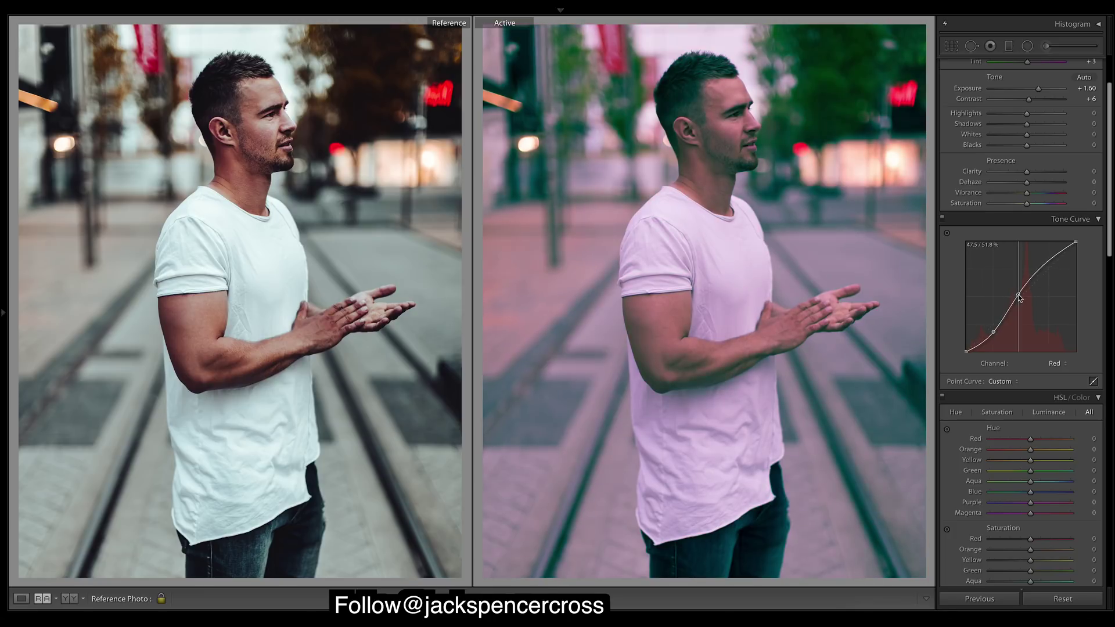
pyautogui.moveTo(1052, 261); pyautogui.dragTo(1052, 266)
# Shape the green channel's tone curve with shadows near 23.5 / 15.7 %, a midpoint near 47.8 / 50.2 %, and a highlight point
pyautogui.click(1054, 363)
pyautogui.click(1062, 373)
pyautogui.moveTo(994, 322); pyautogui.dragTo(992, 338)
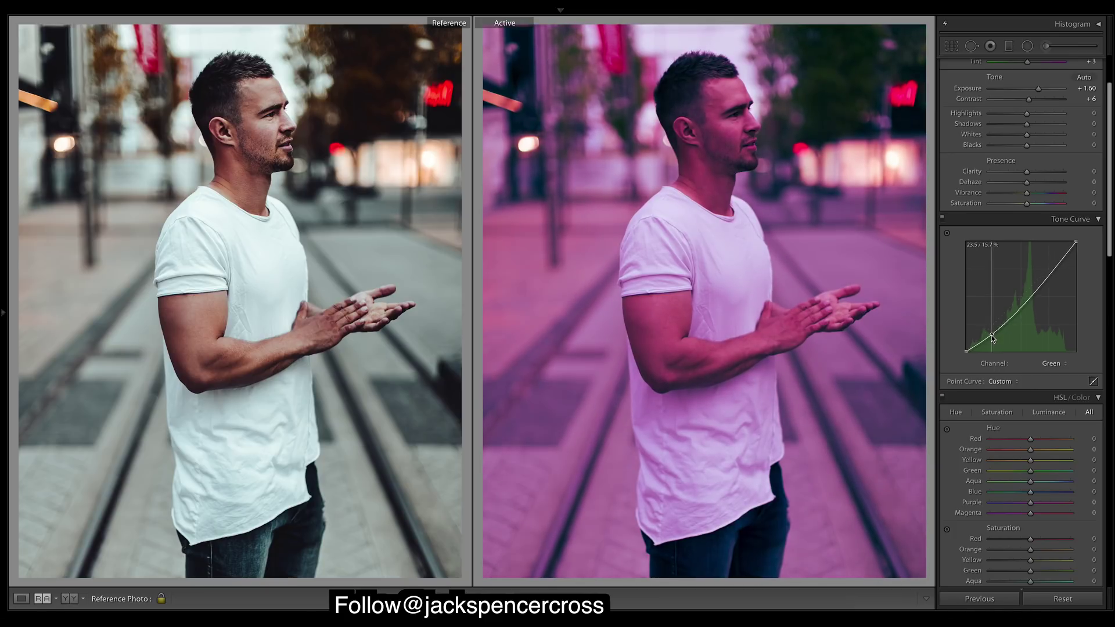
pyautogui.moveTo(1017, 308); pyautogui.dragTo(1018, 296)
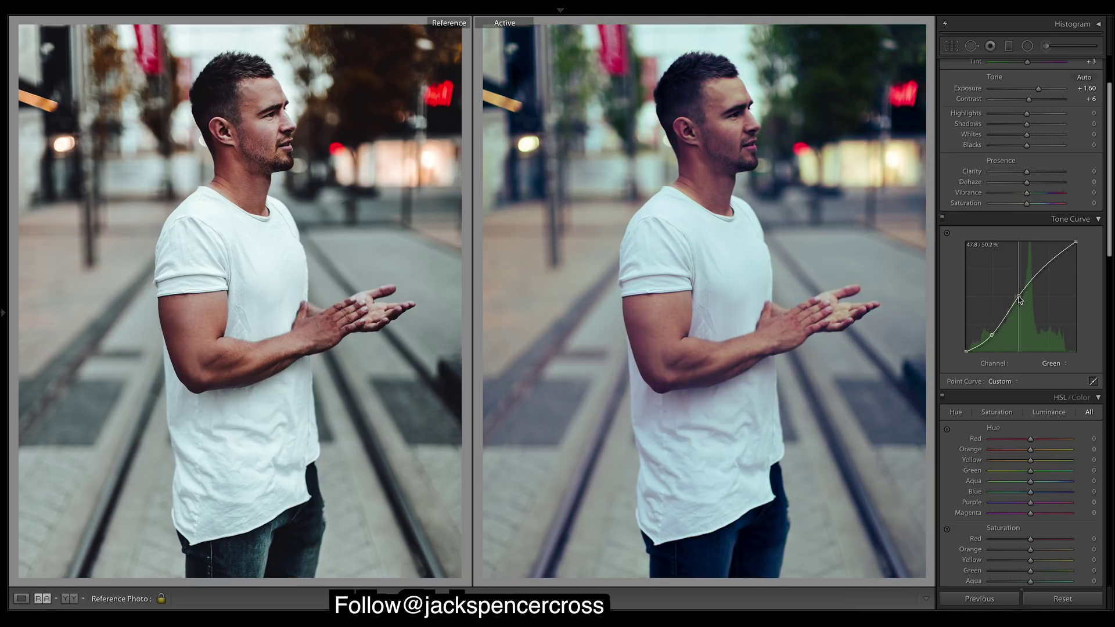
pyautogui.click(1048, 266)
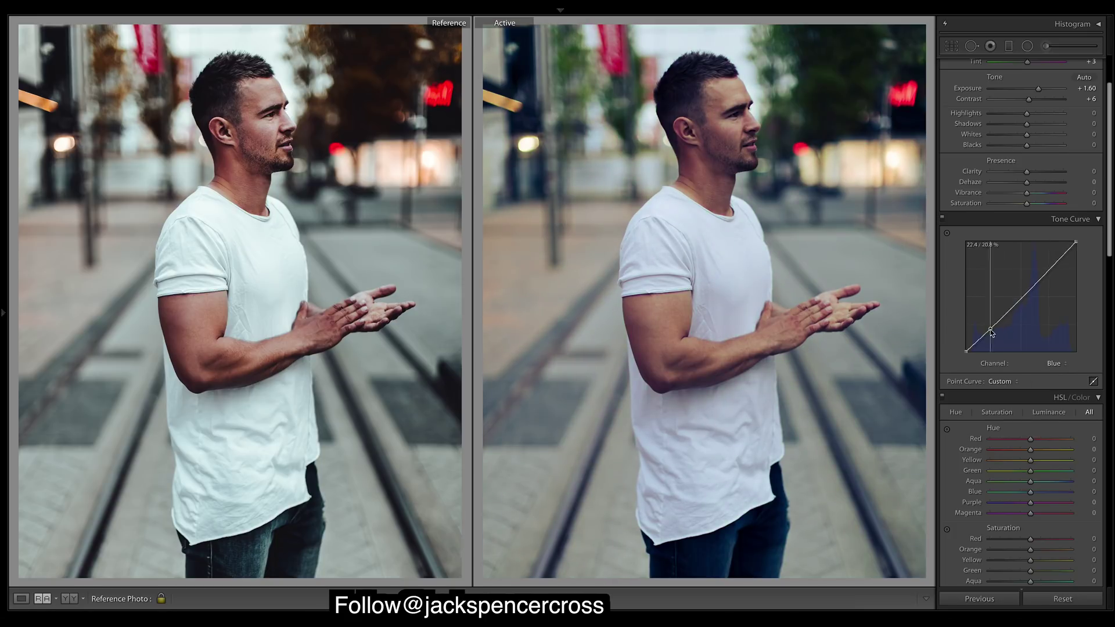
# Shape the blue channel's tone curve with shadows near 23.9 / 16.5 %, a central midpoint, and highlights near 76.9 / 77.3 %
pyautogui.moveTo(991, 331); pyautogui.dragTo(992, 336)
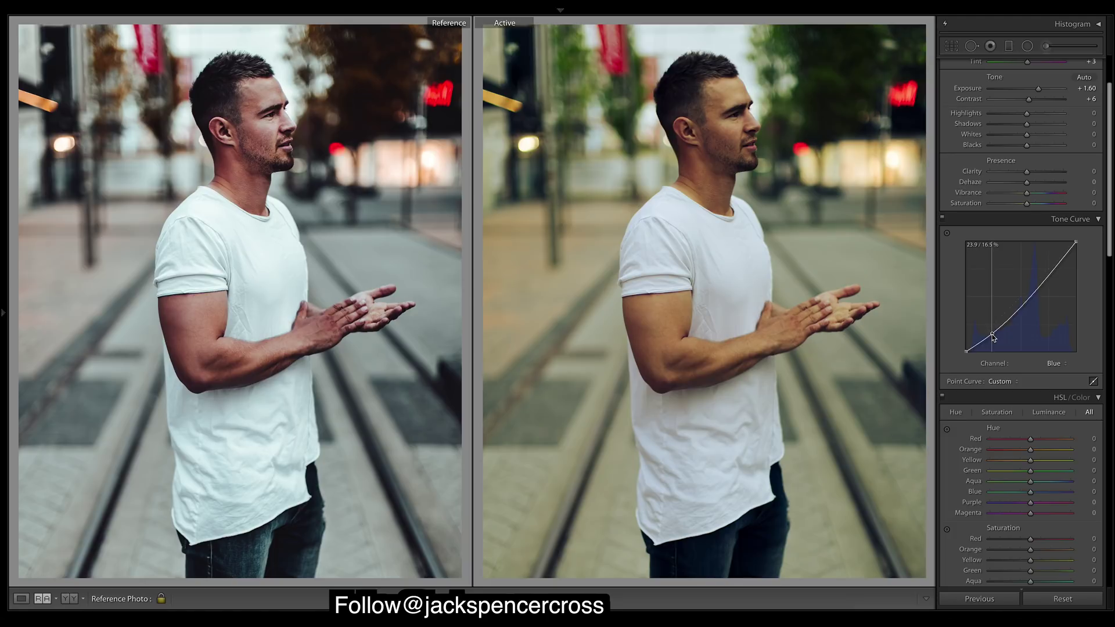
pyautogui.moveTo(1021, 303); pyautogui.dragTo(1052, 269)
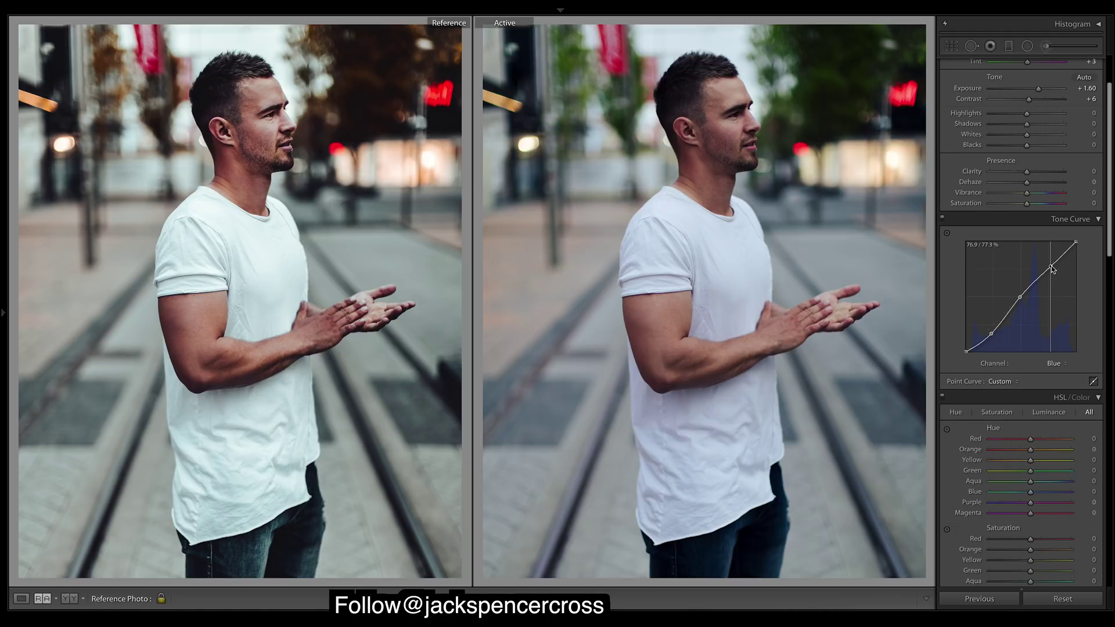
# Fade the blacks on the RGB tone curve by raising the black point to about 10.2 %, and add shadow, midtone and highlight points
pyautogui.click(1066, 364)
pyautogui.click(1055, 333)
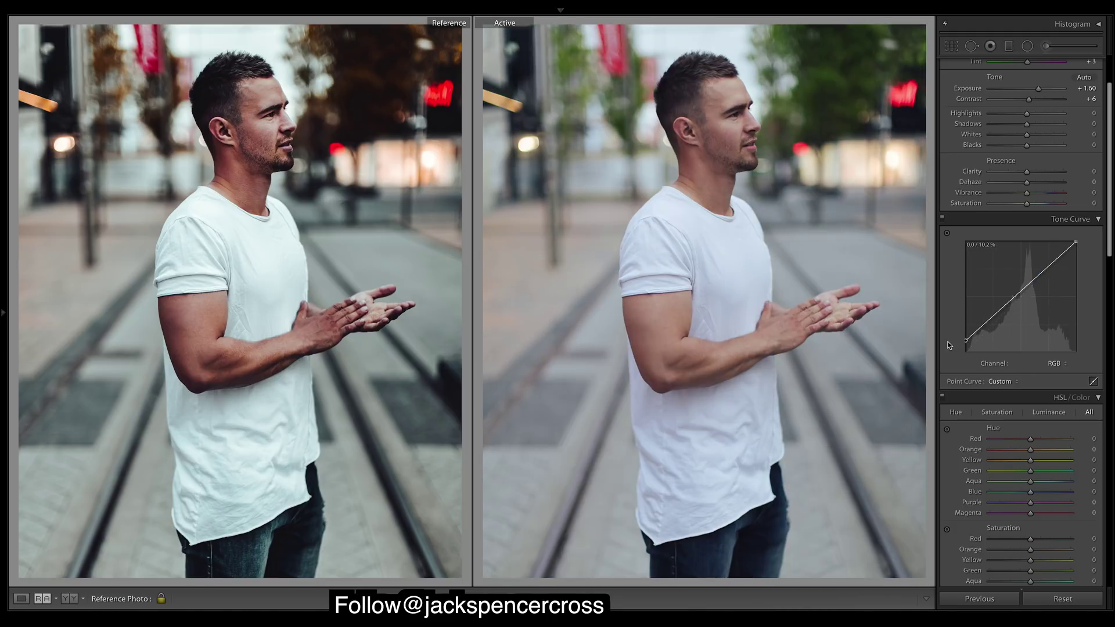
pyautogui.moveTo(994, 324); pyautogui.dragTo(1046, 267)
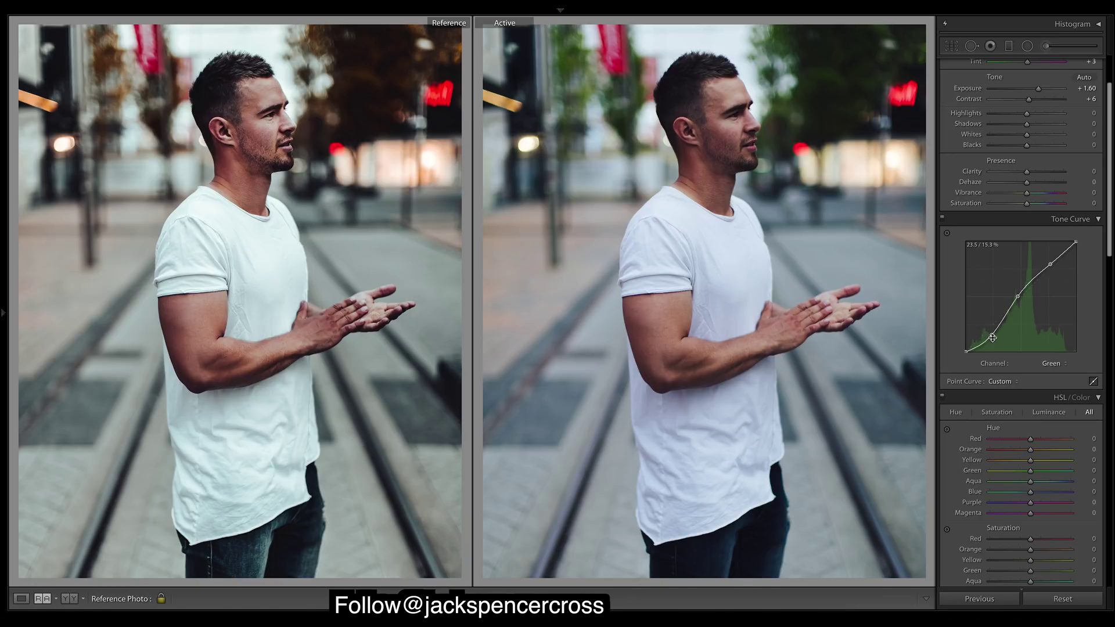
# Try a deeper shadow point on the green channel's tone curve and undo it
pyautogui.moveTo(991, 335); pyautogui.dragTo(991, 337)
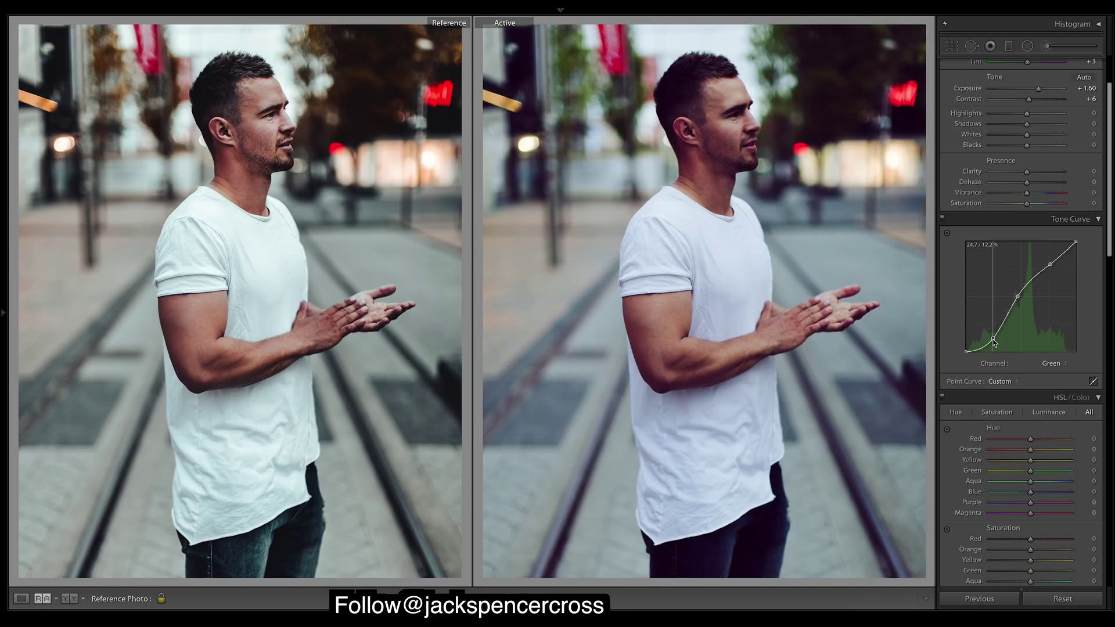
pyautogui.hotkey('ctrl', 'z')
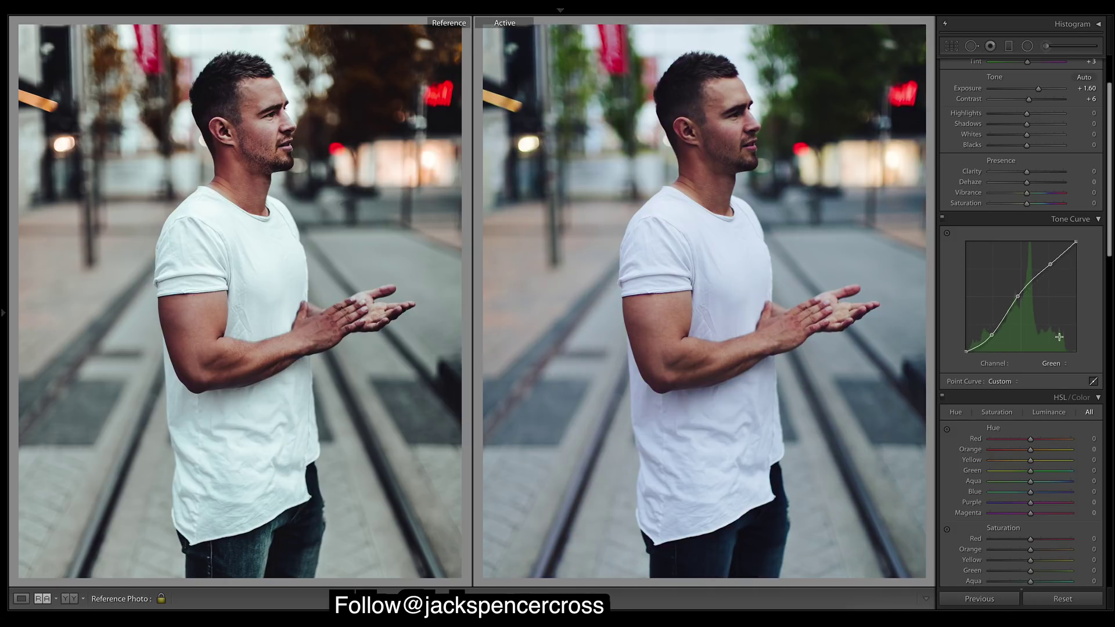
# Review the blue and red channel tone curves and return to the RGB curve
pyautogui.click(1064, 367)
pyautogui.click(1064, 372)
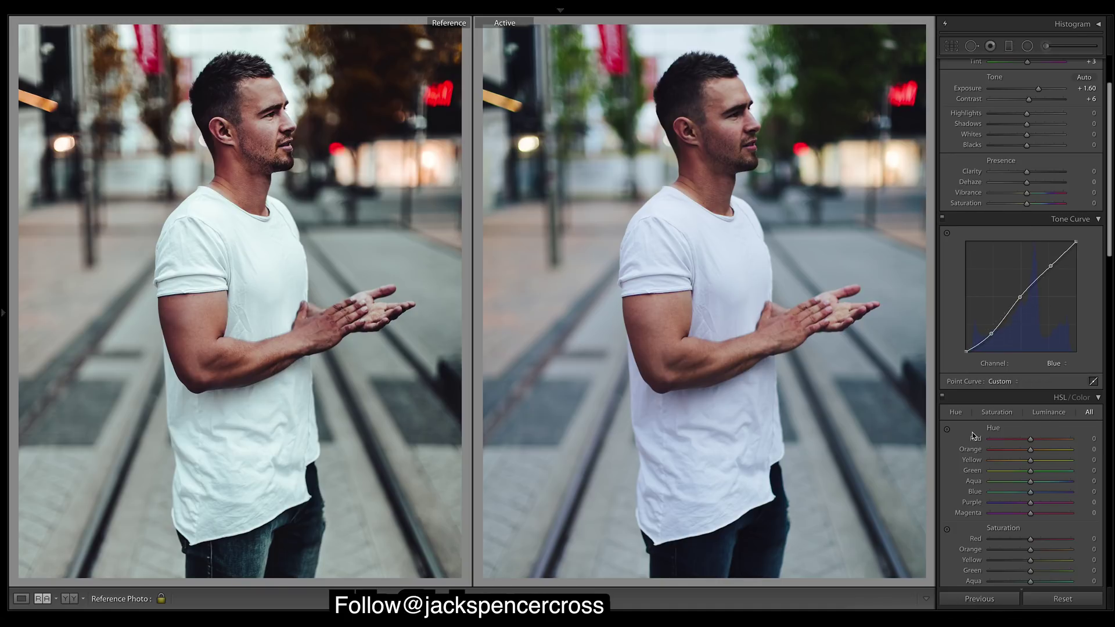
pyautogui.click(1060, 365)
pyautogui.click(1065, 346)
pyautogui.click(1055, 363)
pyautogui.click(1037, 351)
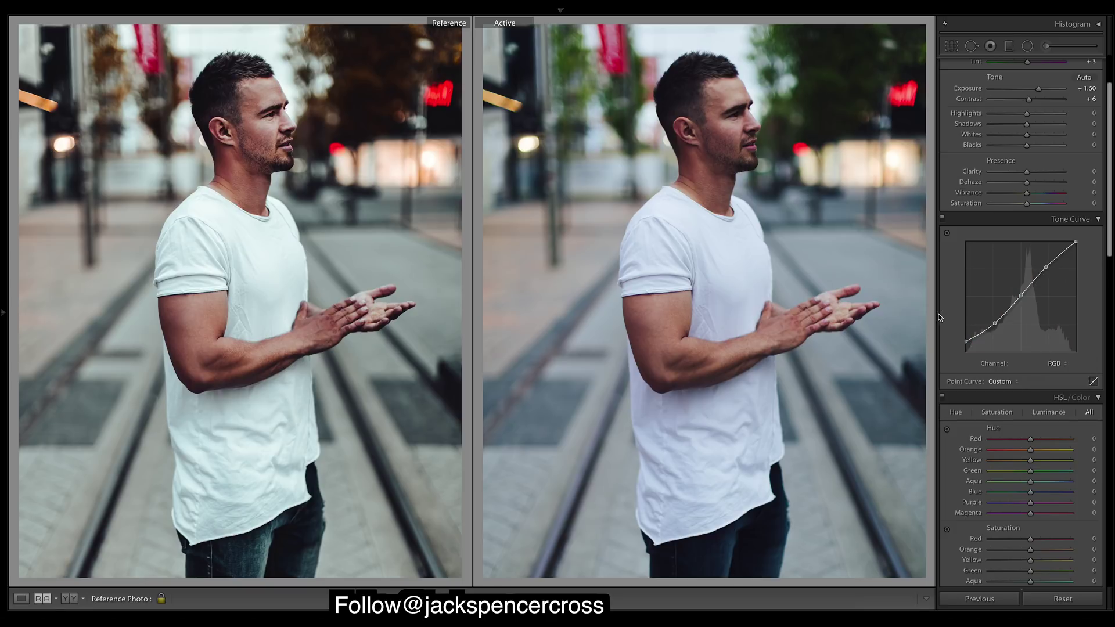
# Try lowering the RGB curve's black point and raising its highlight point, and undo both changes
pyautogui.moveTo(965, 342); pyautogui.dragTo(965, 352)
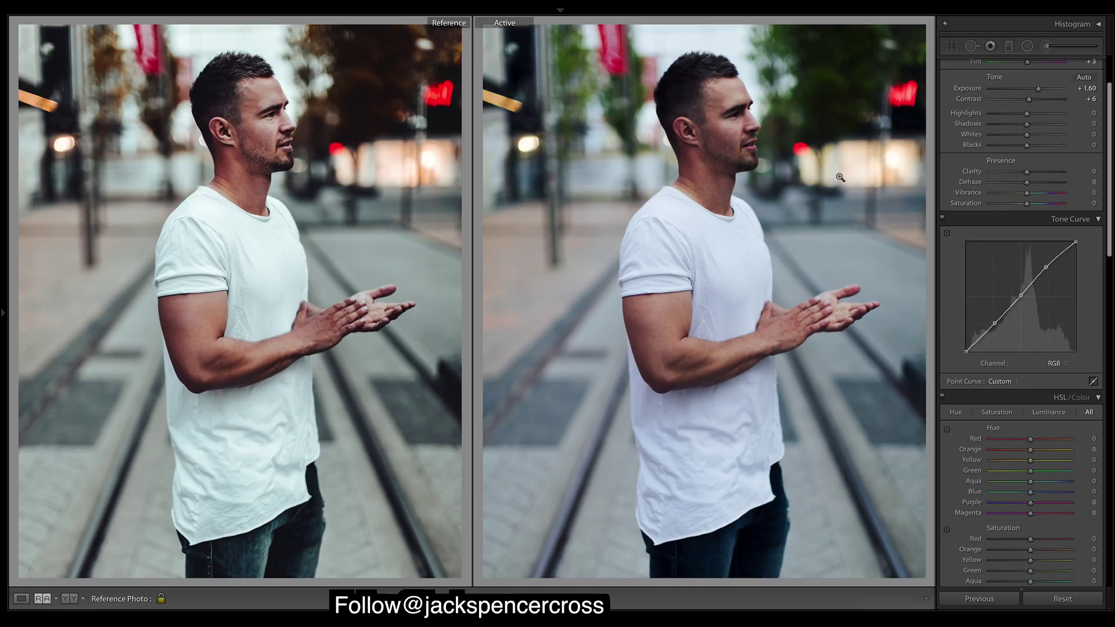
pyautogui.hotkey('ctrl', 'z')
pyautogui.hotkey('ctrl', 'z')
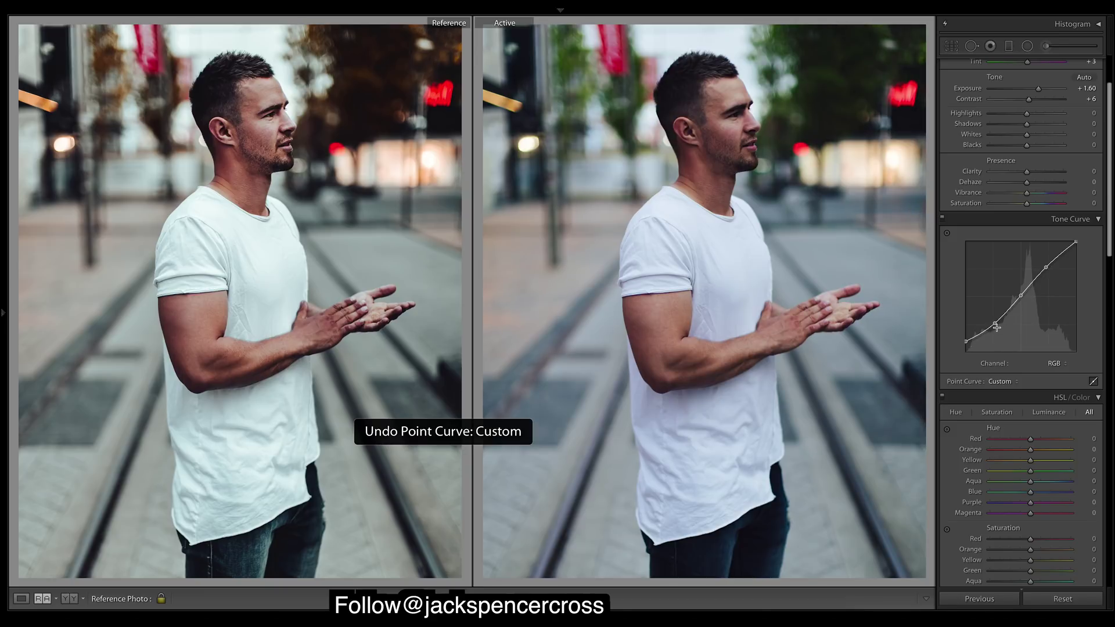
pyautogui.hotkey('ctrl', 'z')
pyautogui.hotkey('ctrl', 'shift', 'z')
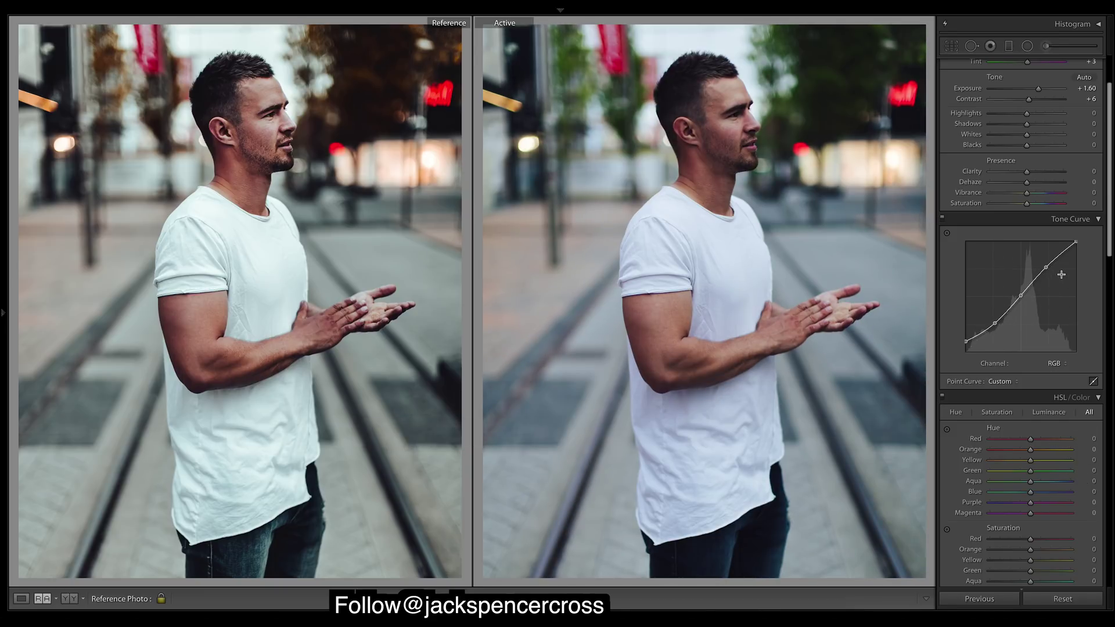
pyautogui.moveTo(1048, 268); pyautogui.dragTo(1044, 256)
pyautogui.hotkey('ctrl', 'z')
# In Calibration, set the Blue Primary hue to -33 and saturation to -79, and the Green Primary hue to -37
pyautogui.scroll(1, 1109, 102)
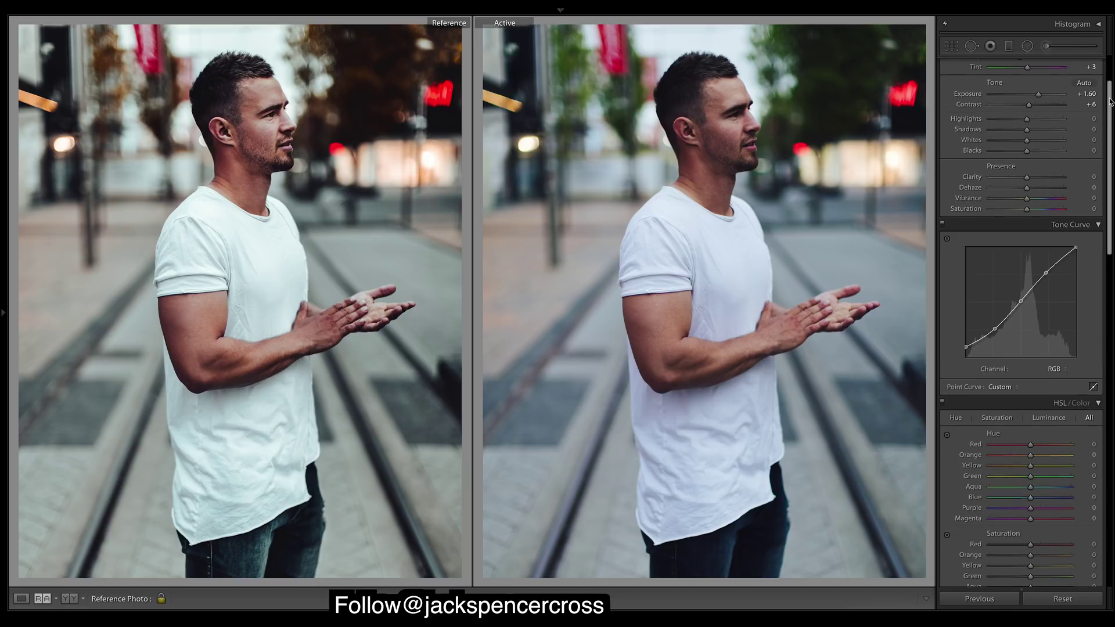
pyautogui.moveTo(1109, 102); pyautogui.dragTo(1111, 447)
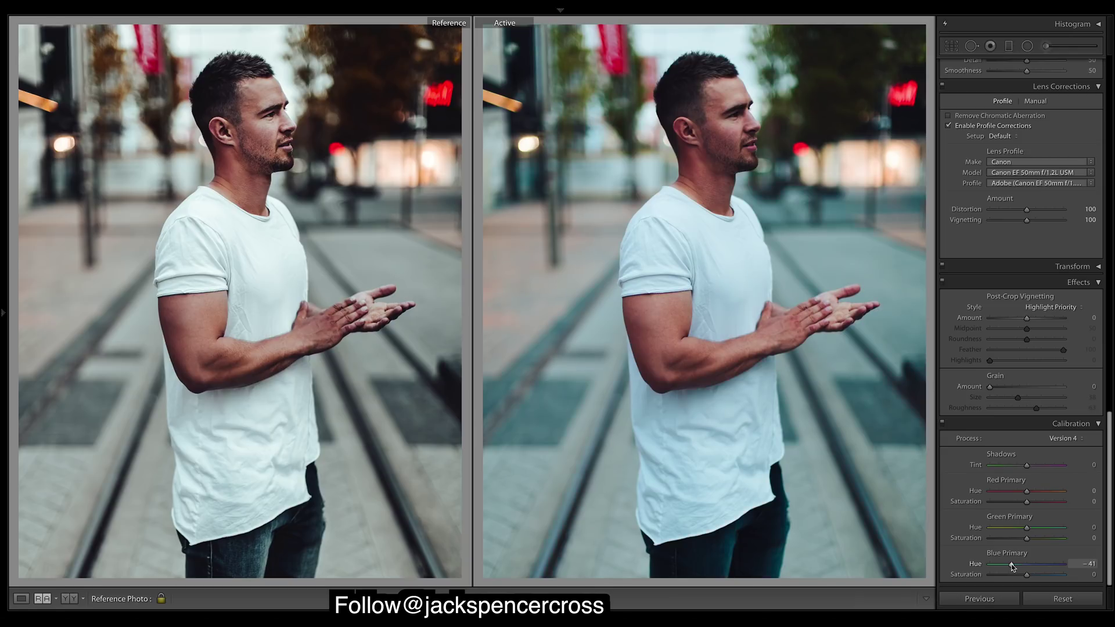
pyautogui.moveTo(1011, 564); pyautogui.dragTo(1014, 564)
pyautogui.moveTo(1013, 565); pyautogui.dragTo(1012, 564)
pyautogui.moveTo(1013, 564); pyautogui.dragTo(1014, 567)
pyautogui.moveTo(1015, 578); pyautogui.dragTo(1014, 578)
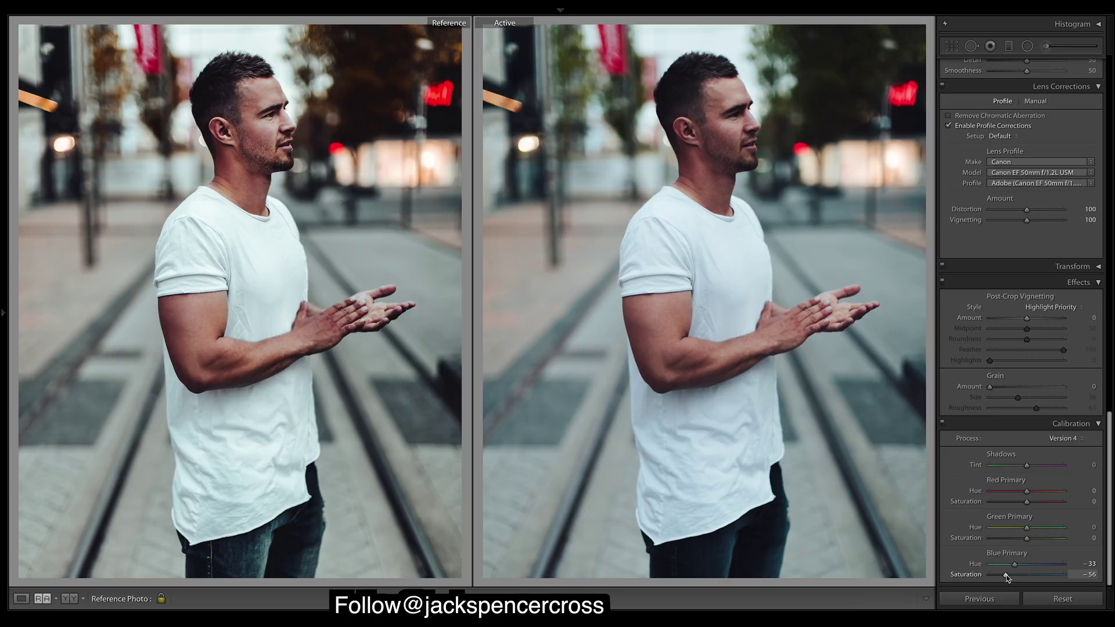
pyautogui.moveTo(1004, 578); pyautogui.dragTo(997, 576)
pyautogui.moveTo(1017, 528)
pyautogui.mouseDown()
pyautogui.moveTo(937, 522)
pyautogui.moveTo(1009, 527)
pyautogui.mouseUp()
# Shift the HSL Green hue to -100 to turn the foliage browner
pyautogui.moveTo(1110, 463); pyautogui.dragTo(1111, 364)
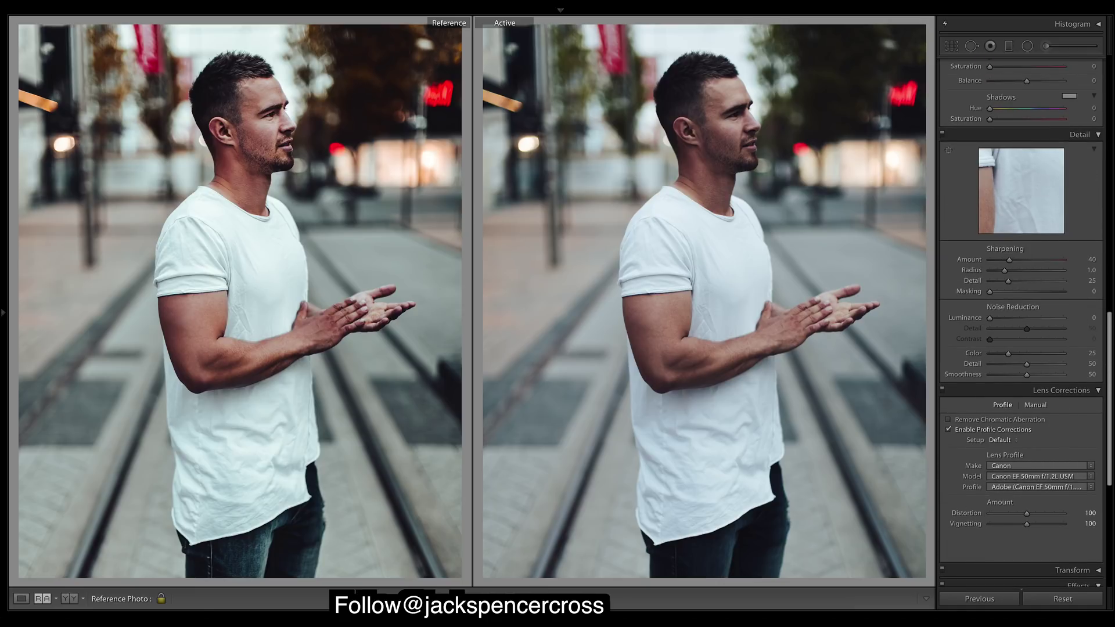
pyautogui.moveTo(1110, 338); pyautogui.dragTo(1111, 438)
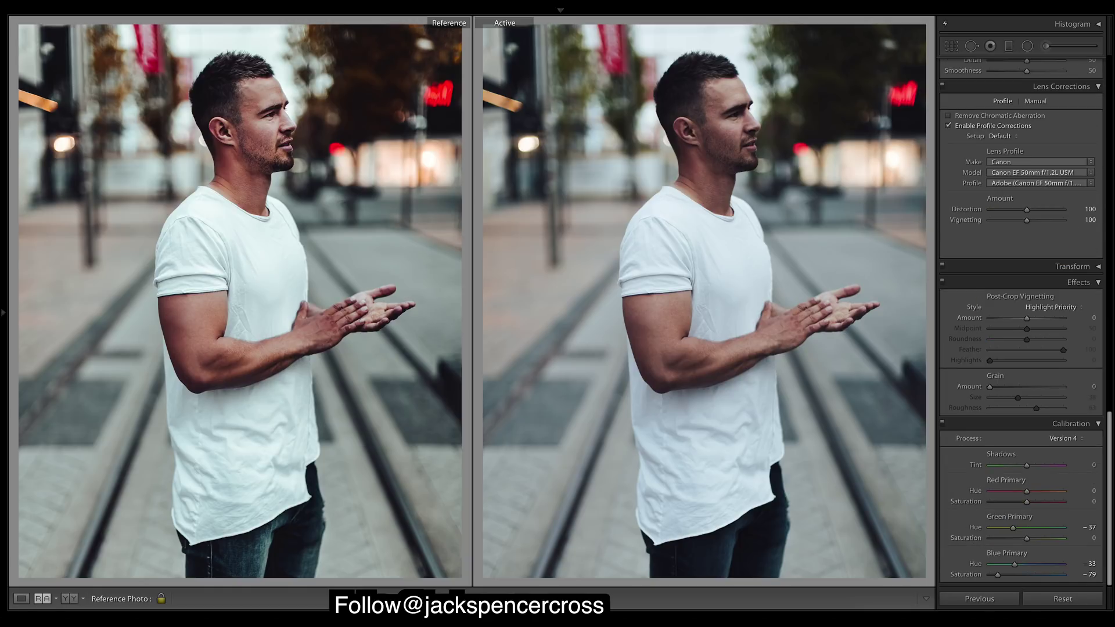
pyautogui.scroll(10, 1029, 141)
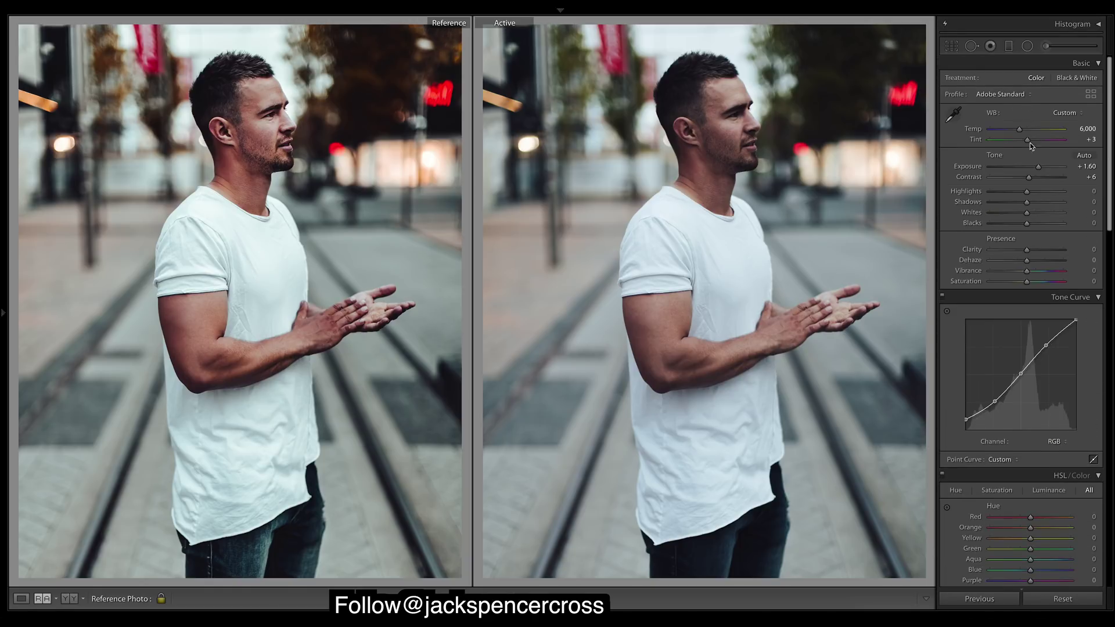
pyautogui.moveTo(1030, 387); pyautogui.dragTo(672, 397)
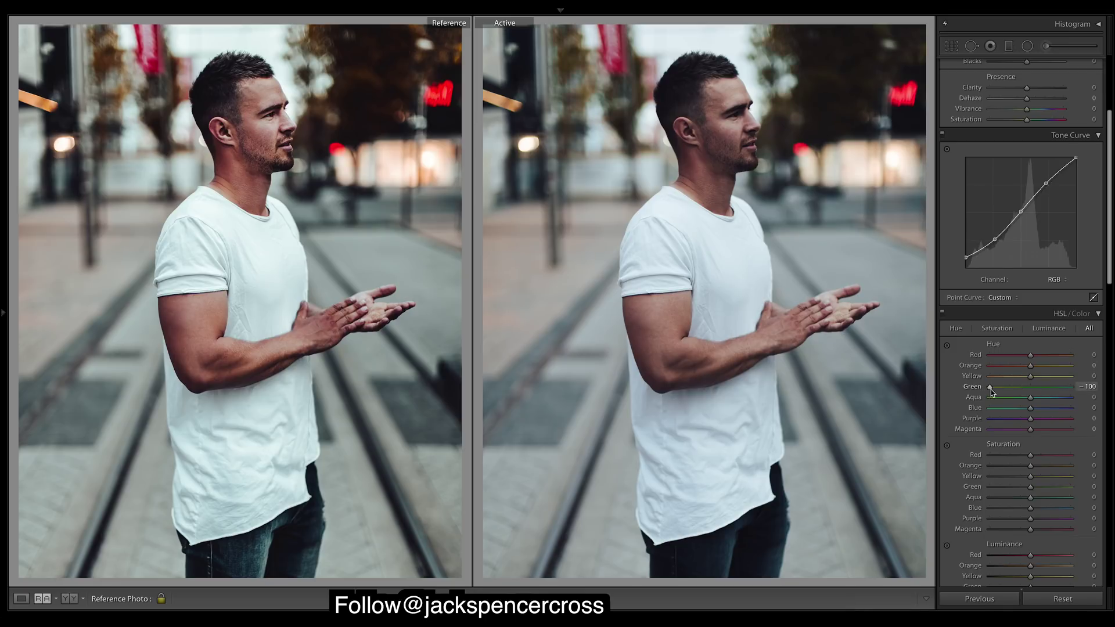
# Try the Green Primary hue at 0 in Calibration and undo the change
pyautogui.moveTo(1111, 243); pyautogui.dragTo(1109, 546)
pyautogui.moveTo(1033, 529); pyautogui.dragTo(1016, 531)
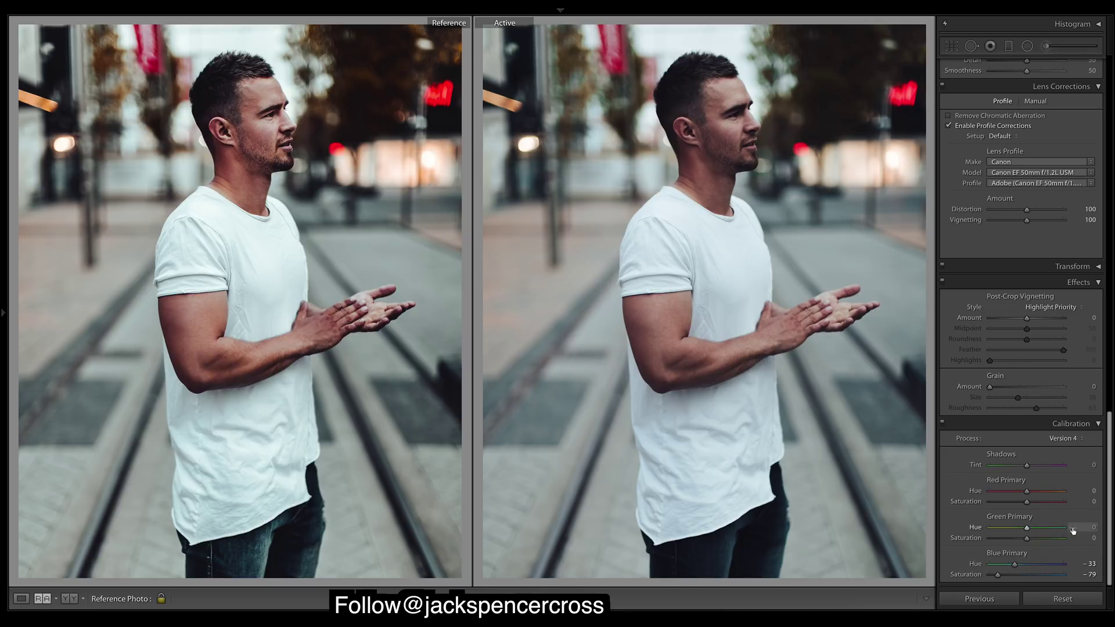
pyautogui.hotkey('ctrl', 'z')
# Reduce the photo's Highlights to -31 in the basic tone adjustments
pyautogui.moveTo(1110, 510); pyautogui.dragTo(1097, 192)
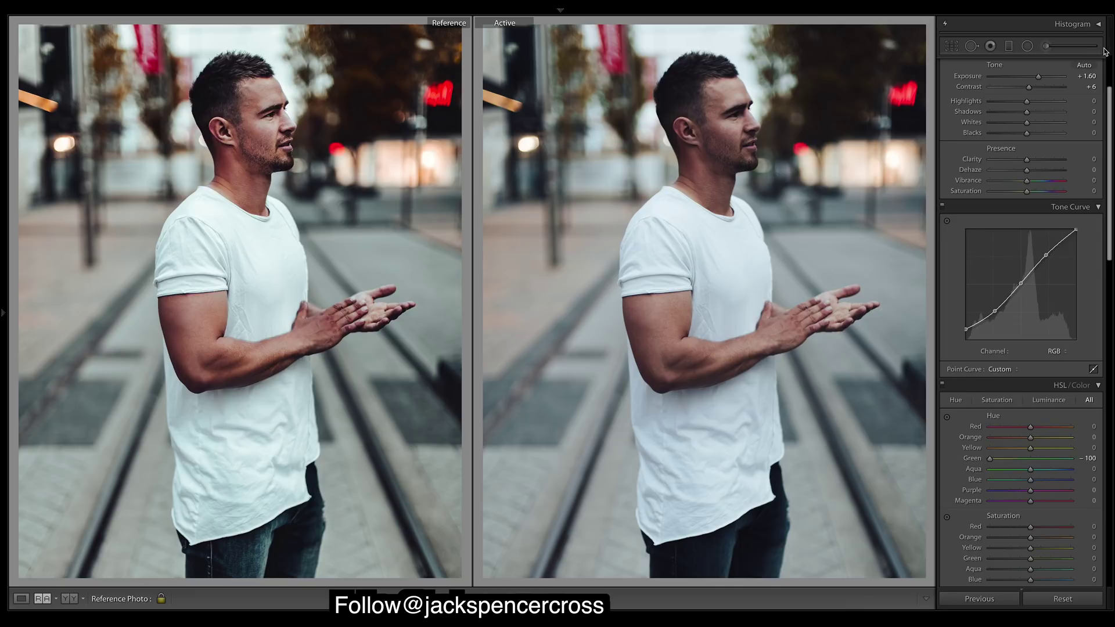
pyautogui.moveTo(1111, 102); pyautogui.dragTo(1112, 77)
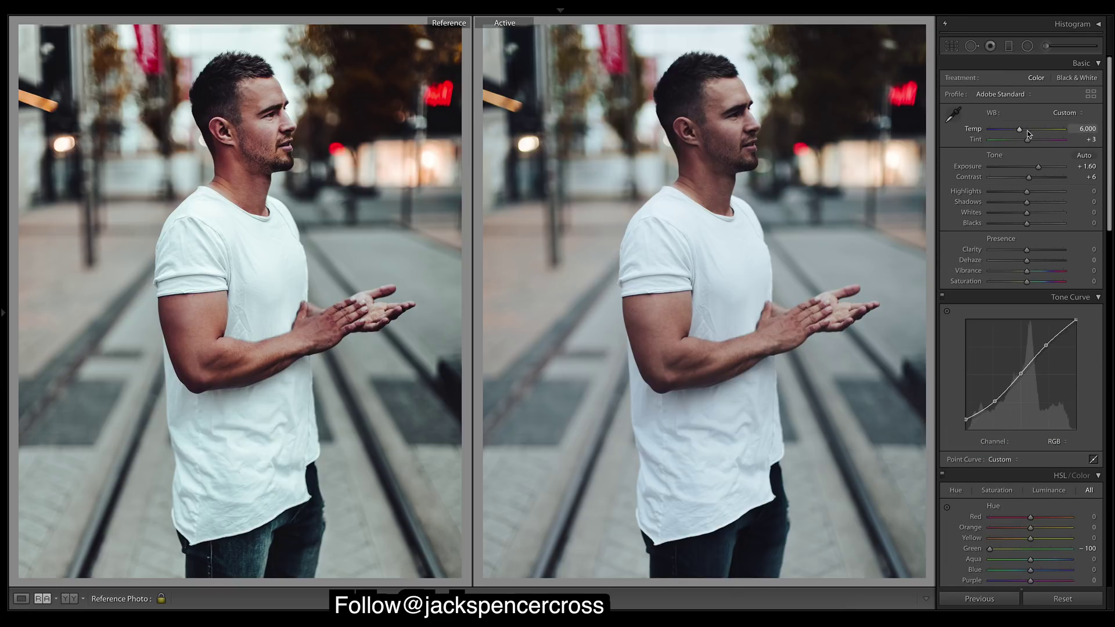
pyautogui.moveTo(1026, 194); pyautogui.dragTo(1016, 195)
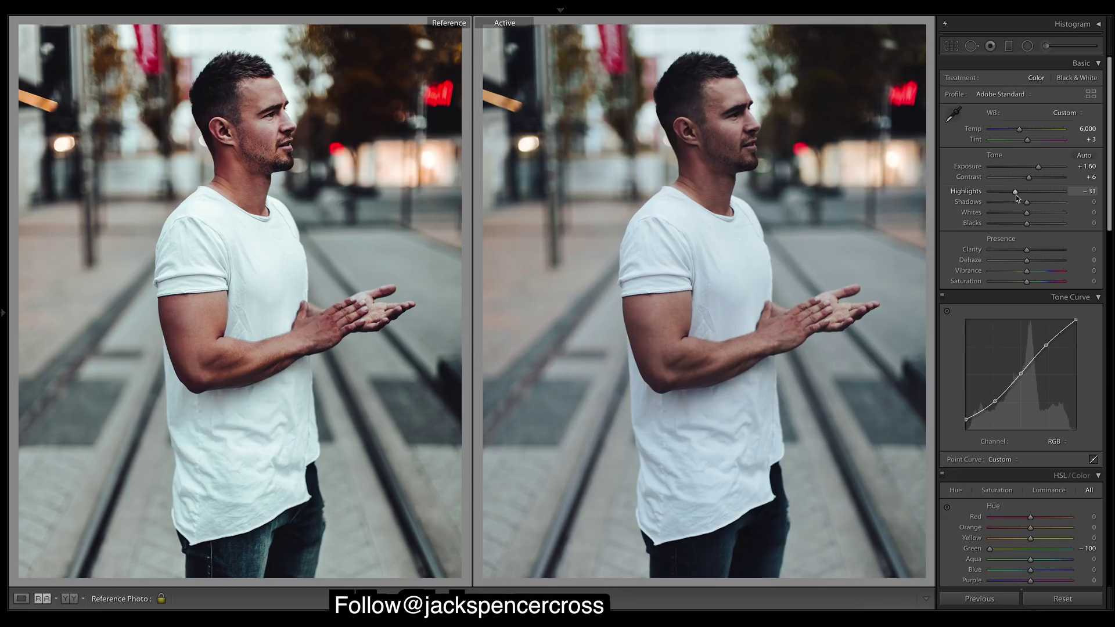
# Set the photo's Highlights to -44, Shadows to +24, Whites to +14 and Blacks to -38
pyautogui.moveTo(1015, 195); pyautogui.dragTo(1035, 207)
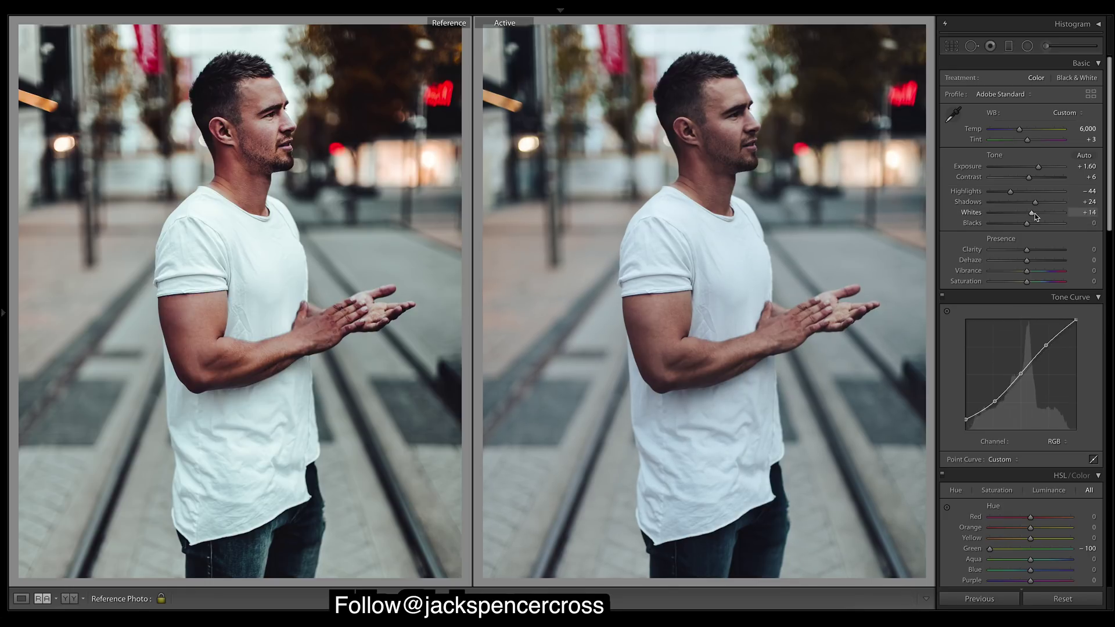
pyautogui.moveTo(1028, 225); pyautogui.dragTo(1019, 227)
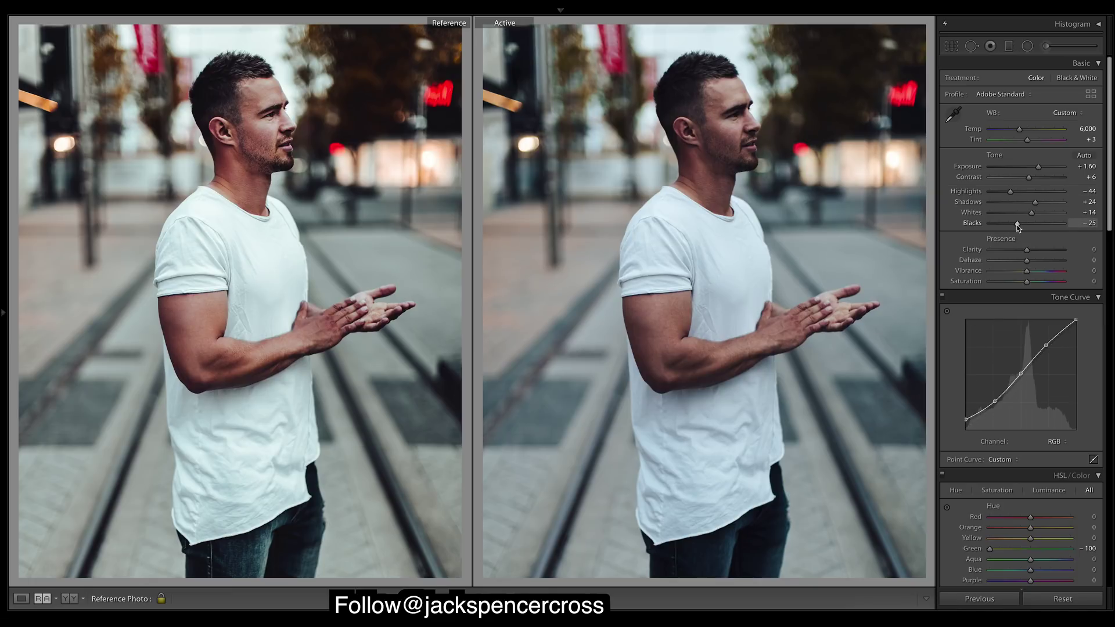
pyautogui.moveTo(1017, 227); pyautogui.dragTo(1011, 227)
# Set the photo's Clarity to +38, Vibrance to -5 and Saturation to +21
pyautogui.moveTo(1026, 249); pyautogui.dragTo(1040, 254)
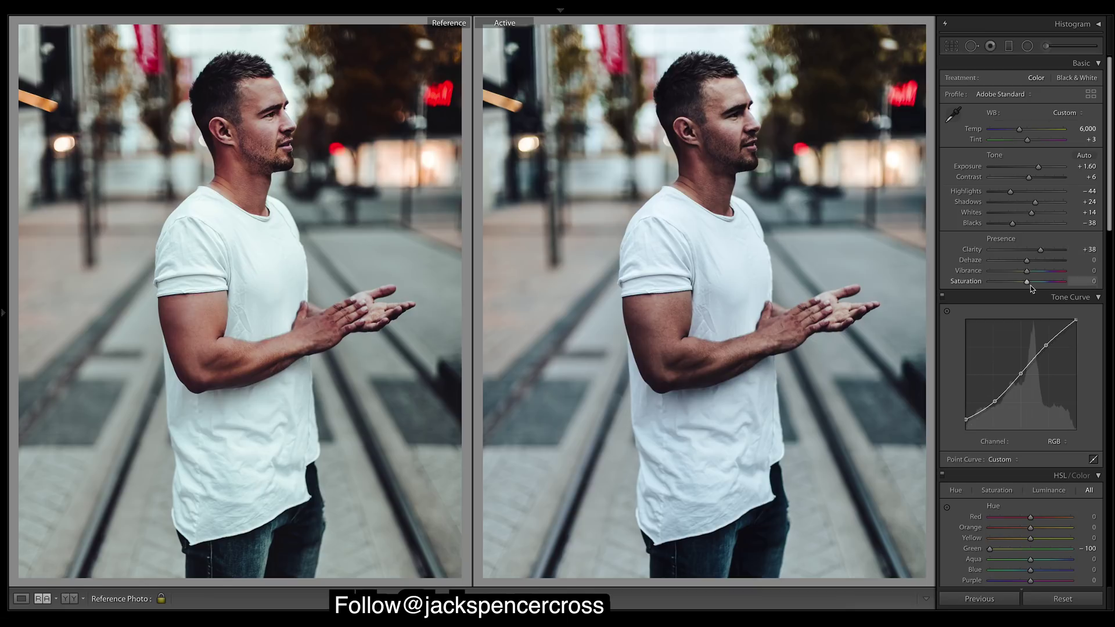
pyautogui.moveTo(1034, 284); pyautogui.dragTo(1040, 286)
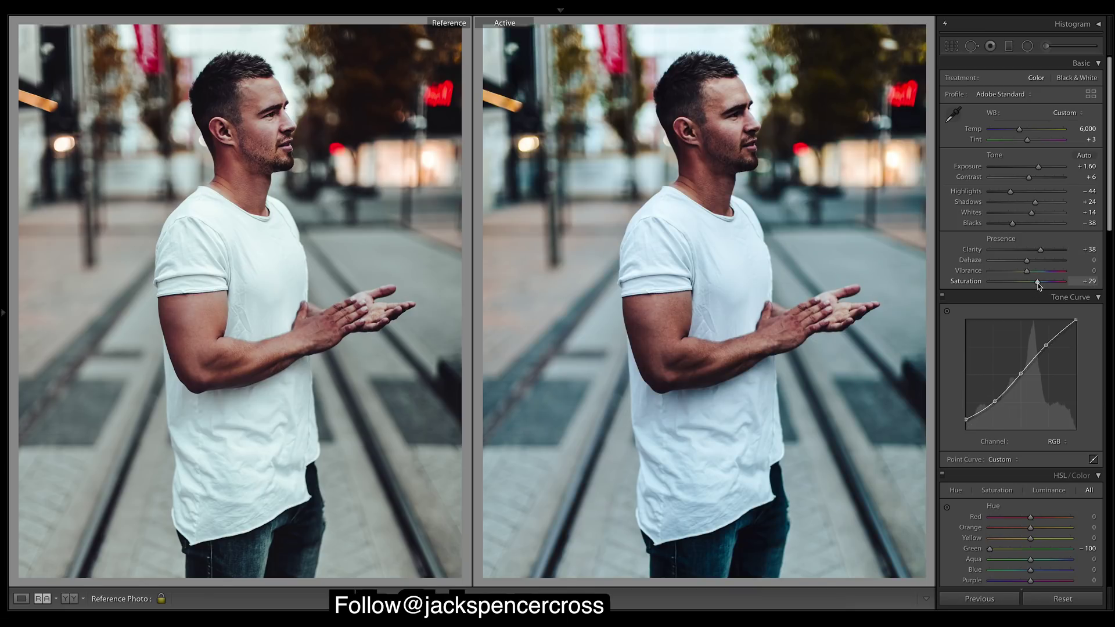
pyautogui.moveTo(1037, 285); pyautogui.dragTo(1037, 285)
pyautogui.moveTo(1037, 285); pyautogui.dragTo(1035, 284)
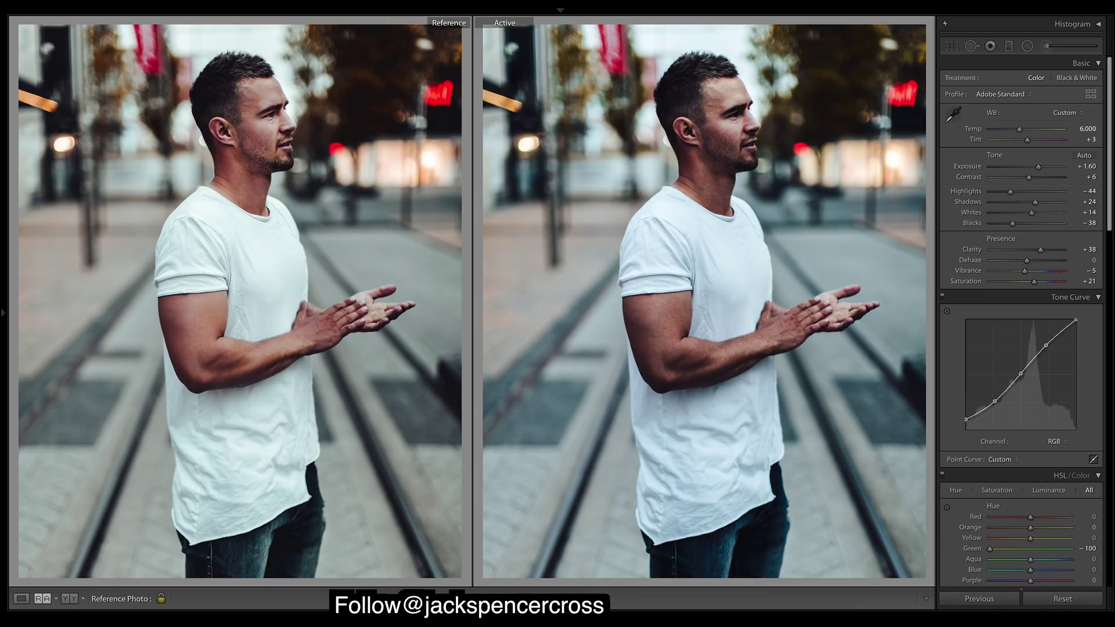
# Paint adjustment brush masks over the man's shirt, jeans and skin with the mask overlay shown, and hide the overlay
pyautogui.press('k')
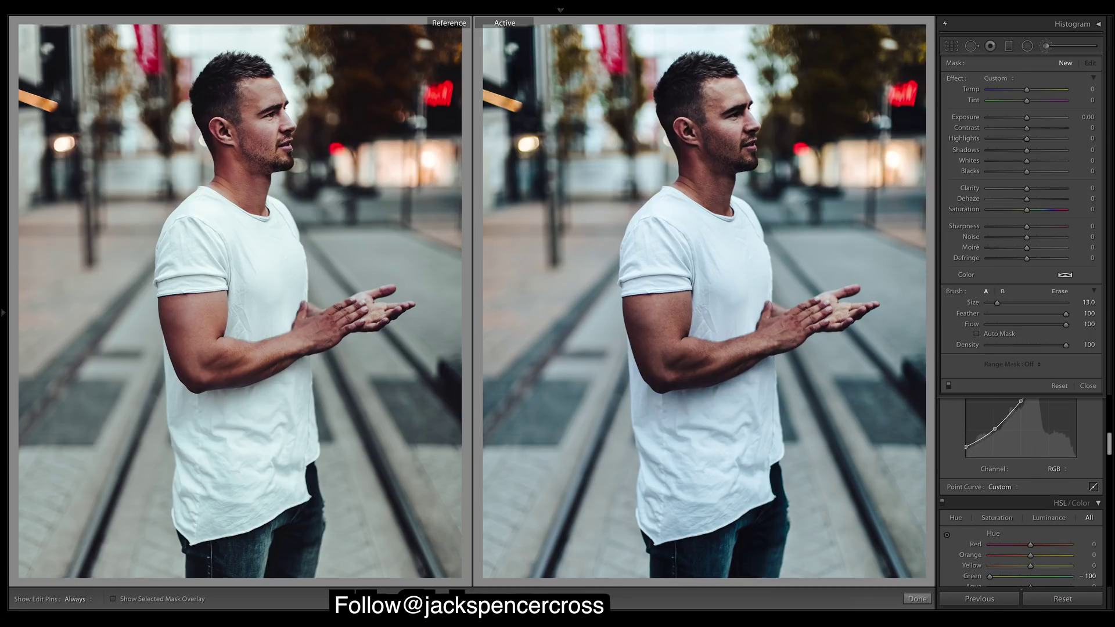
pyautogui.click(1054, 46)
pyautogui.scroll(5, 1106, 174)
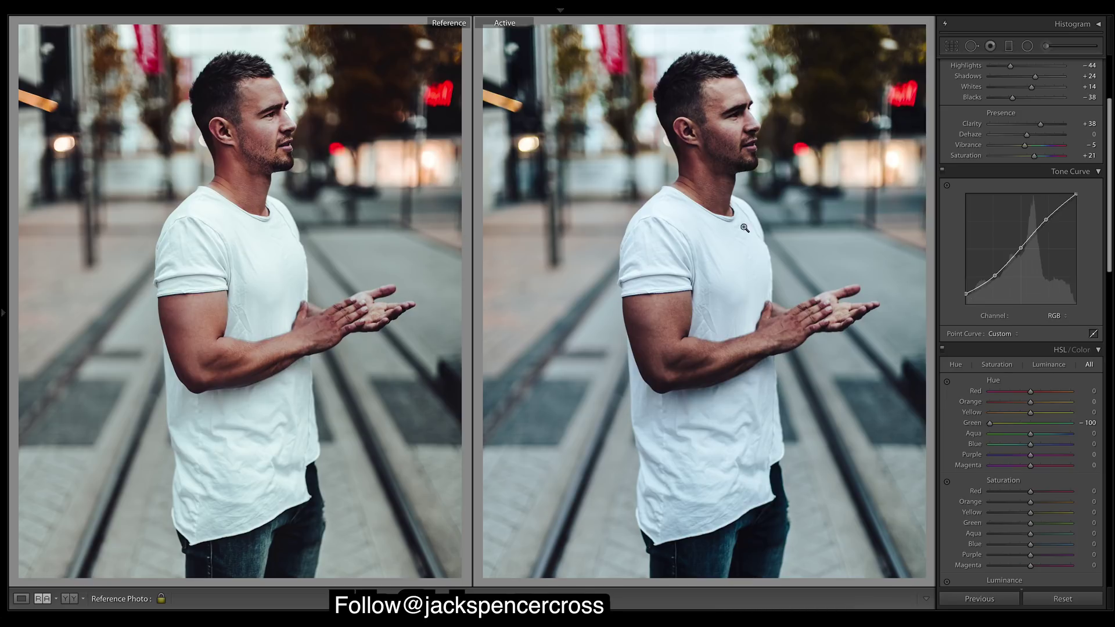
pyautogui.click(1045, 46)
pyautogui.moveTo(670, 563); pyautogui.dragTo(757, 454)
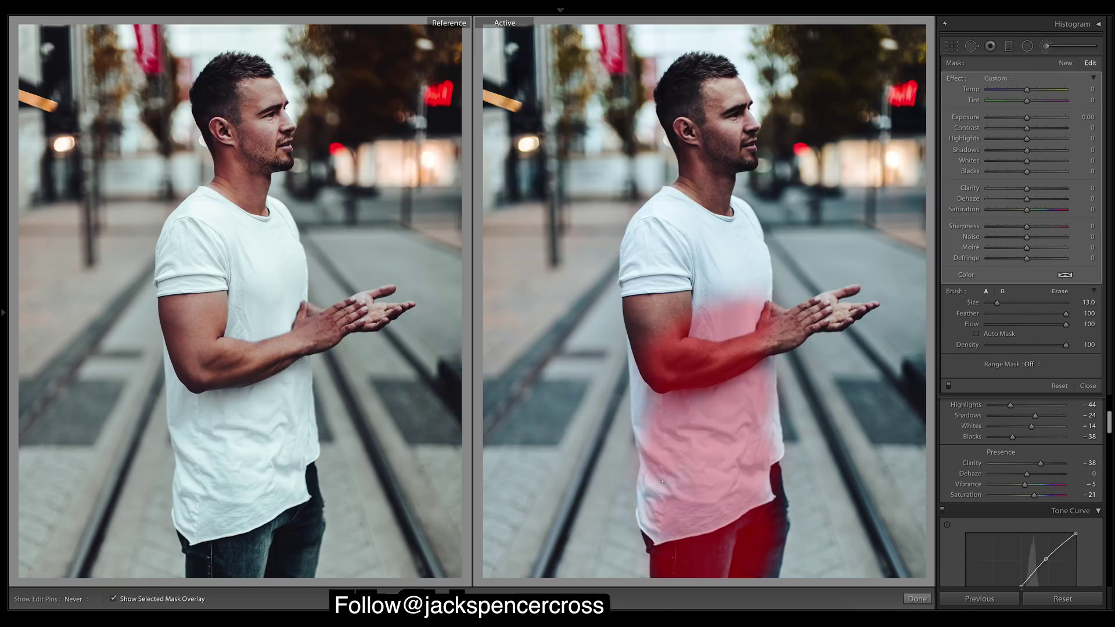
pyautogui.moveTo(655, 441)
pyautogui.mouseDown()
pyautogui.moveTo(680, 226)
pyautogui.moveTo(746, 248)
pyautogui.mouseUp()
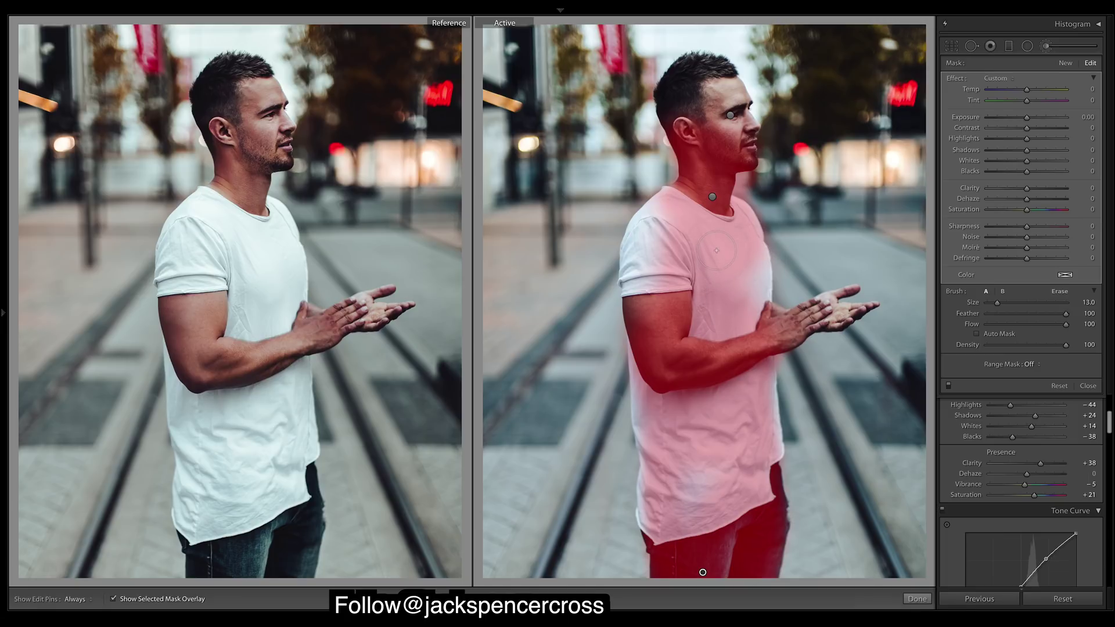
pyautogui.click(113, 598)
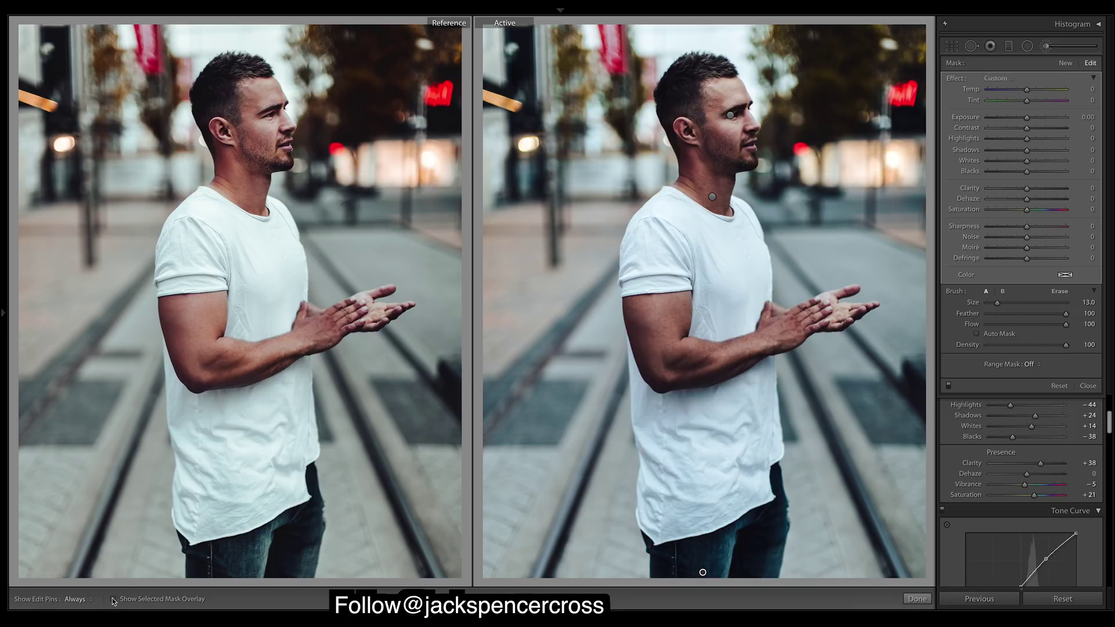
# Brighten the brushed shirt and jeans mask with an Exposure of 0.37 and close the brush
pyautogui.moveTo(1026, 117); pyautogui.dragTo(1034, 121)
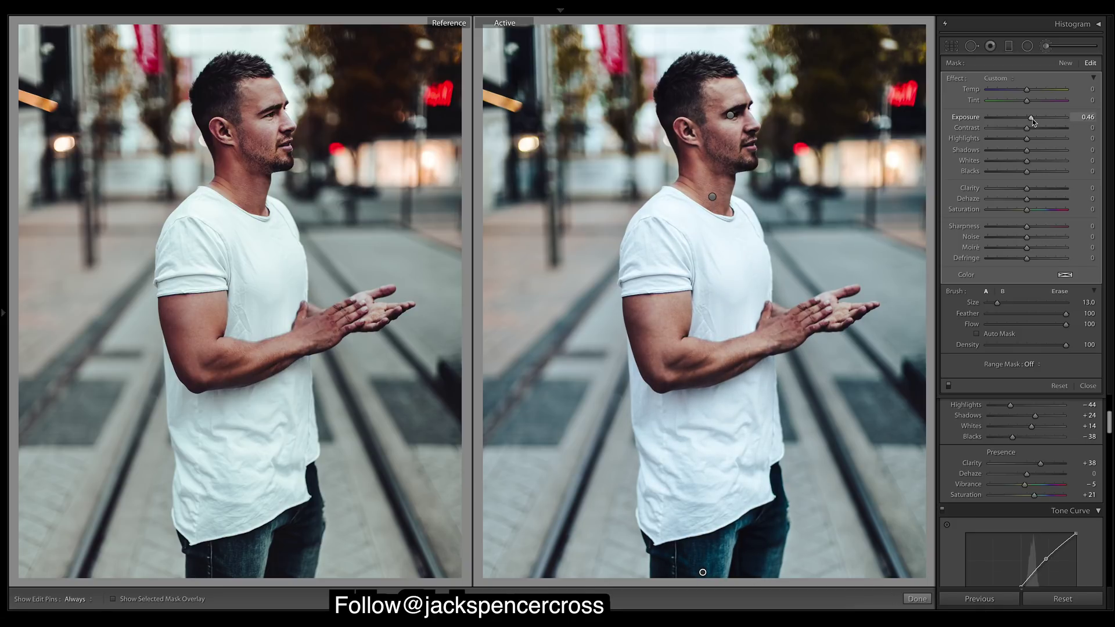
pyautogui.moveTo(1032, 119); pyautogui.dragTo(1032, 121)
pyautogui.moveTo(1031, 122); pyautogui.dragTo(1032, 123)
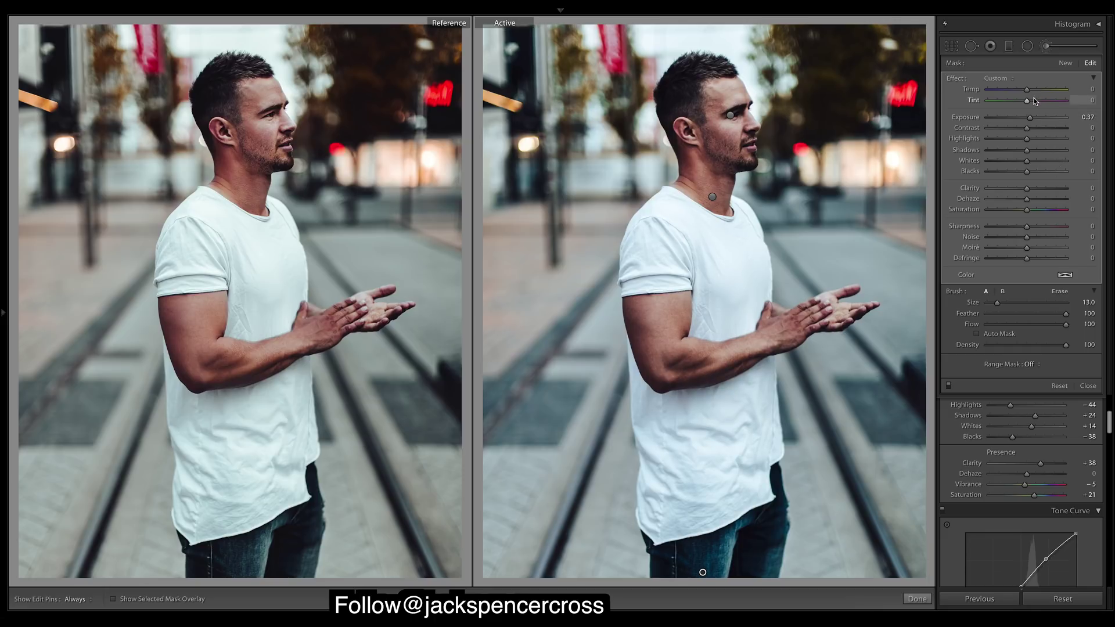
pyautogui.moveTo(1029, 157); pyautogui.dragTo(1031, 157)
pyautogui.click(917, 598)
# Select the brush mask on the man's skin, check its coverage with the overlay, and soften it with Clarity -66
pyautogui.click(1046, 46)
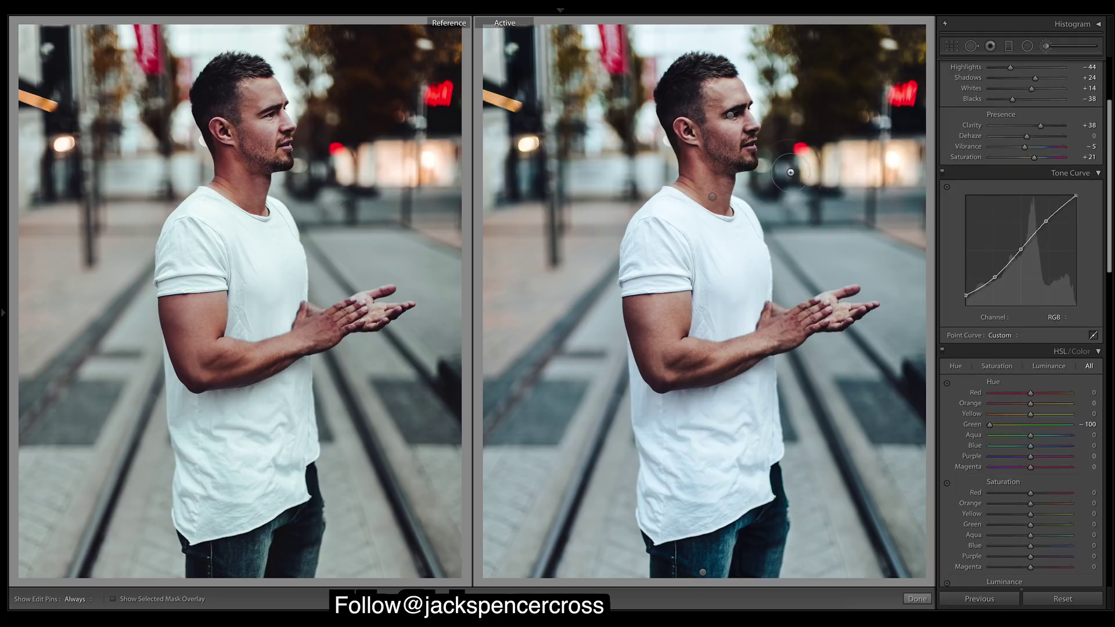
pyautogui.click(713, 199)
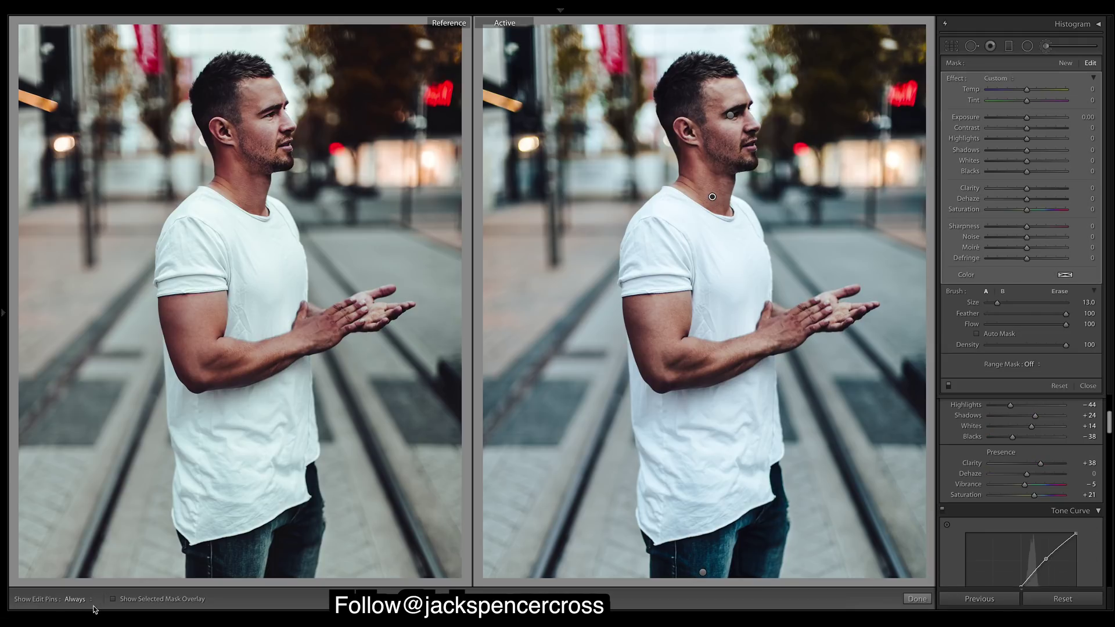
pyautogui.click(114, 599)
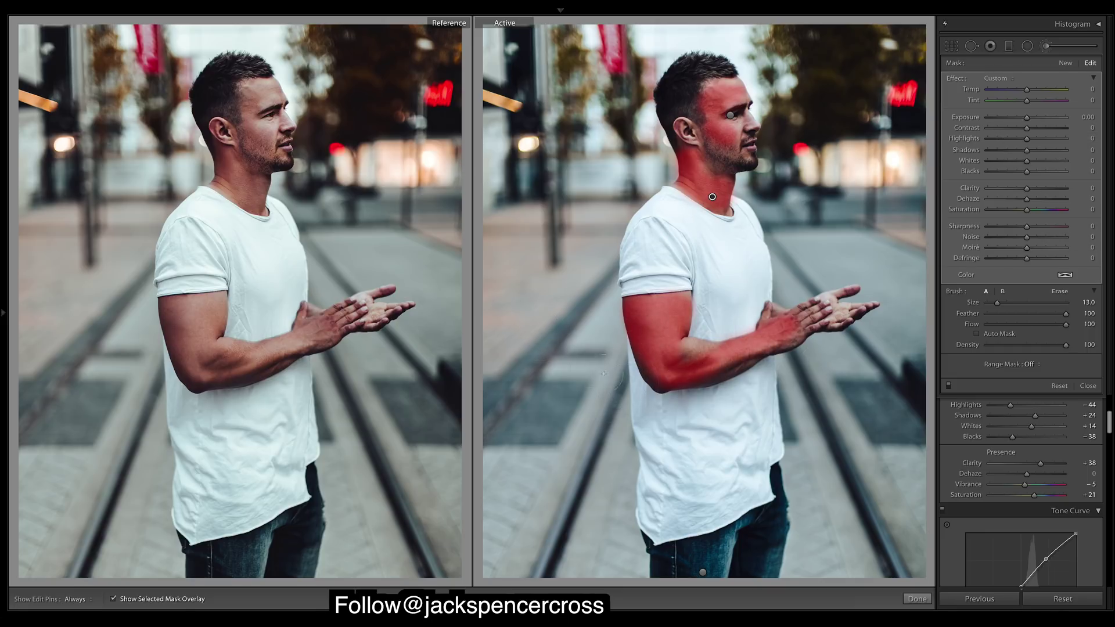
pyautogui.click(113, 598)
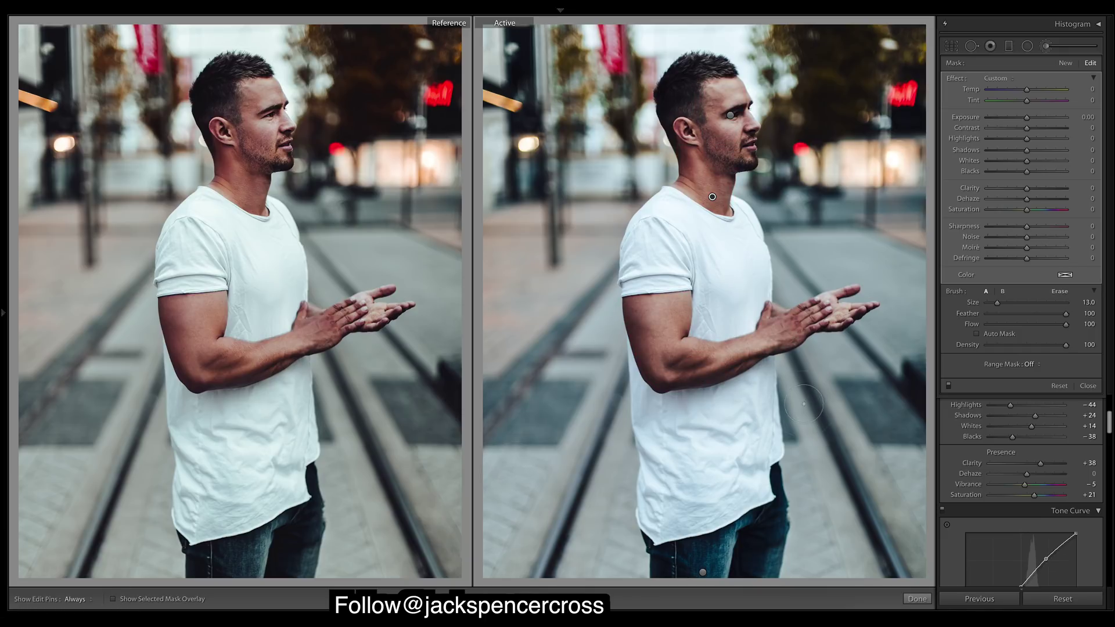
pyautogui.moveTo(1026, 188); pyautogui.dragTo(1008, 188)
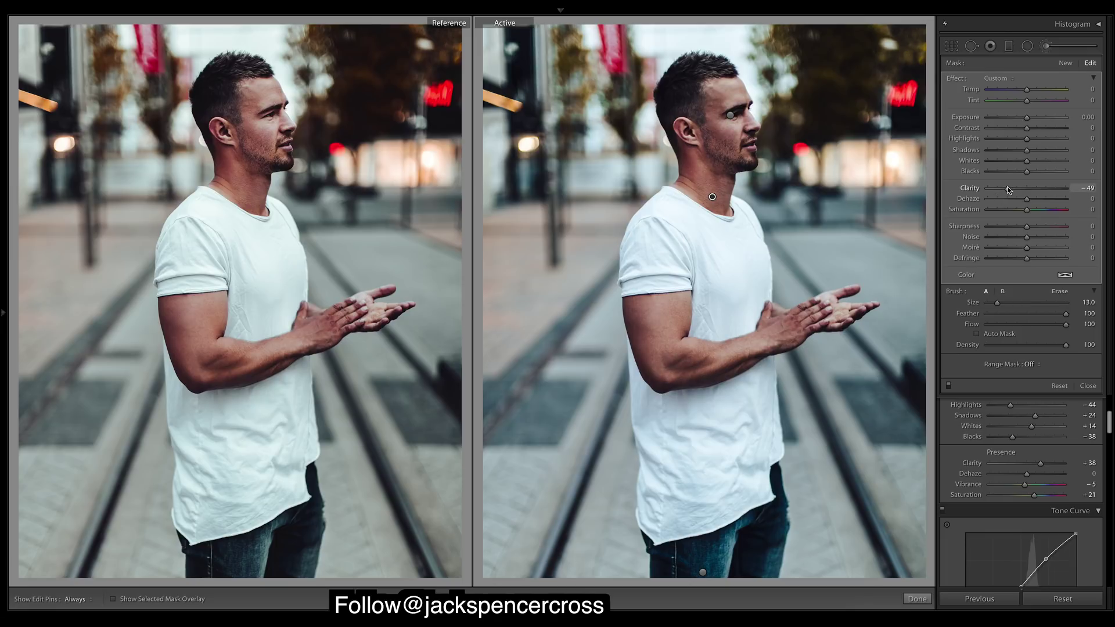
pyautogui.moveTo(1008, 189); pyautogui.dragTo(1003, 191)
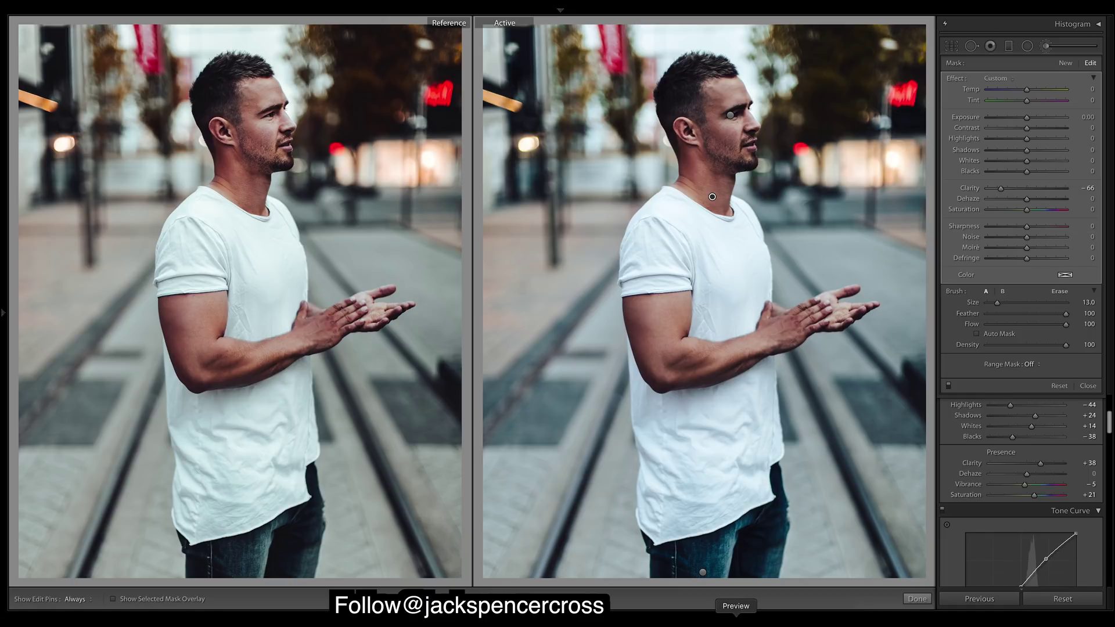
pyautogui.click(917, 599)
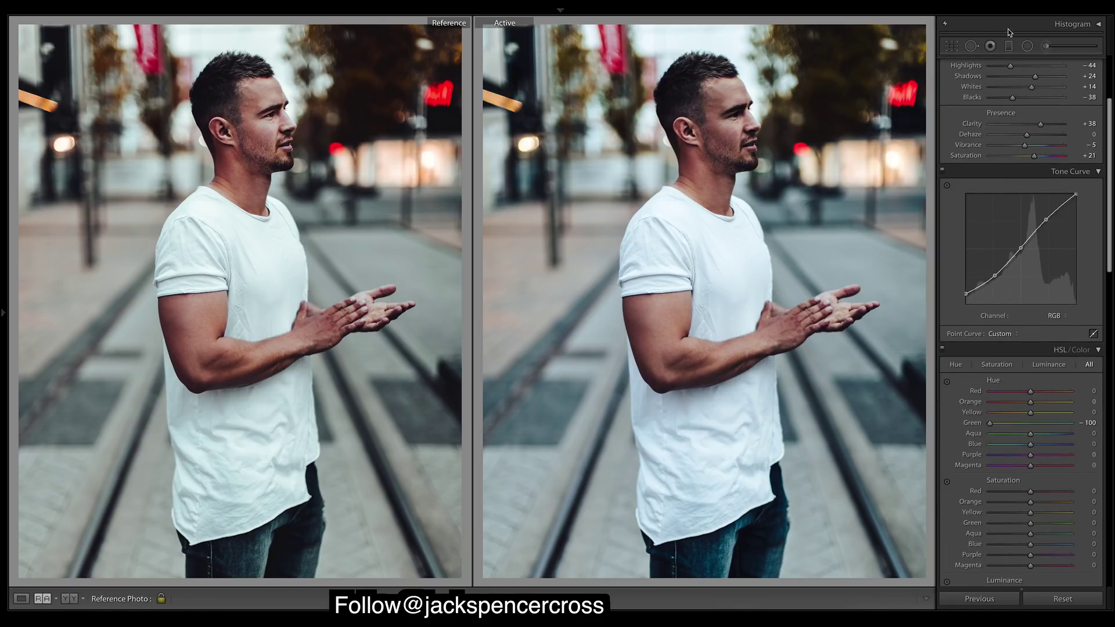
# Check the coverage of the brush mask over the man's eyes and raise its Shadows and Sharpness
pyautogui.click(1046, 45)
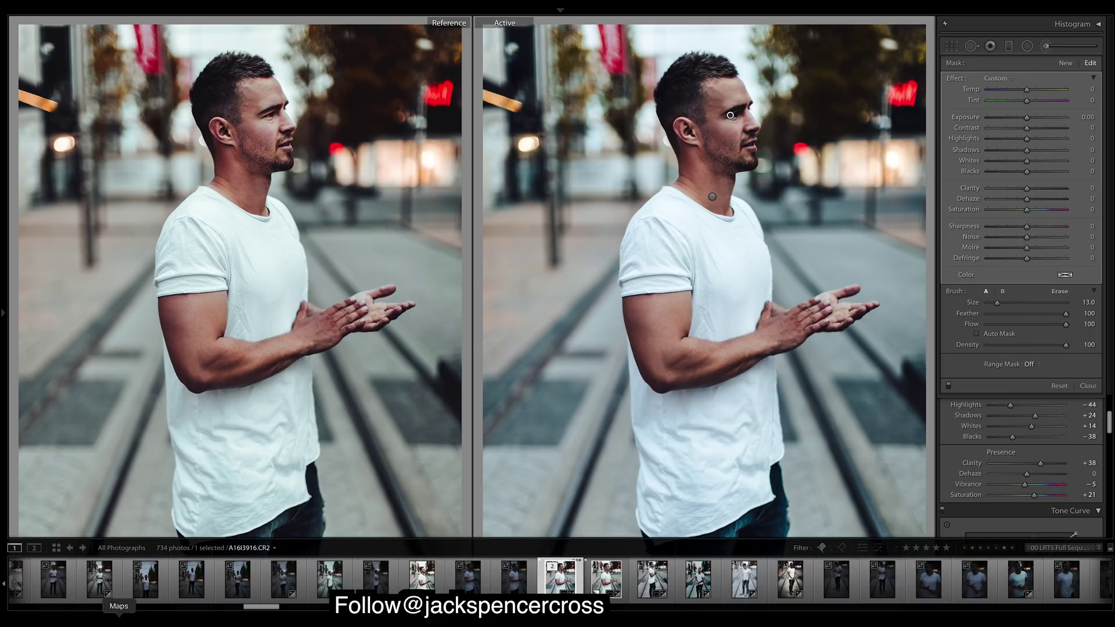
pyautogui.click(113, 599)
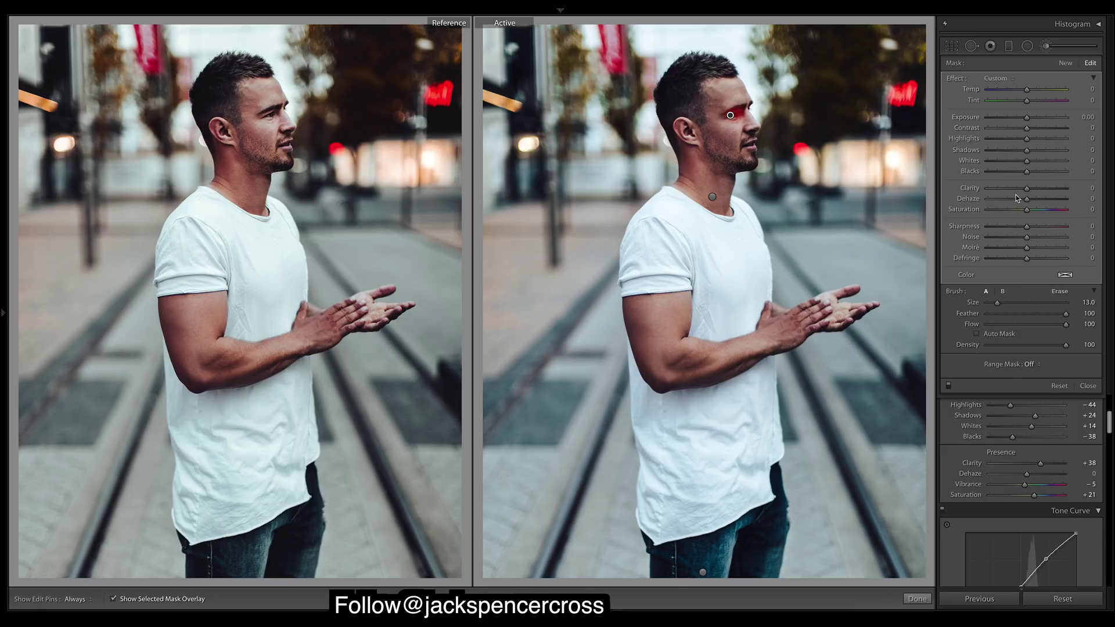
pyautogui.click(1043, 150)
pyautogui.click(113, 599)
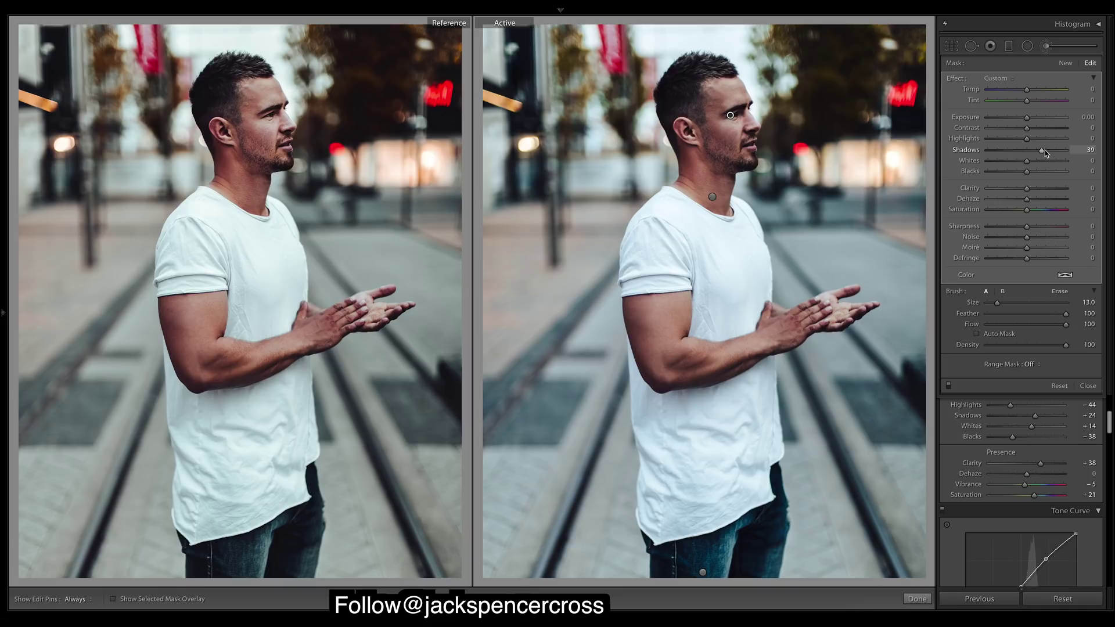
pyautogui.moveTo(1041, 149); pyautogui.dragTo(1039, 150)
pyautogui.click(1043, 228)
pyautogui.moveTo(1042, 230); pyautogui.dragTo(1038, 230)
# Draw an oval radial filter around the man's face and position it to cover forehead to chin
pyautogui.click(1026, 48)
pyautogui.click(1025, 49)
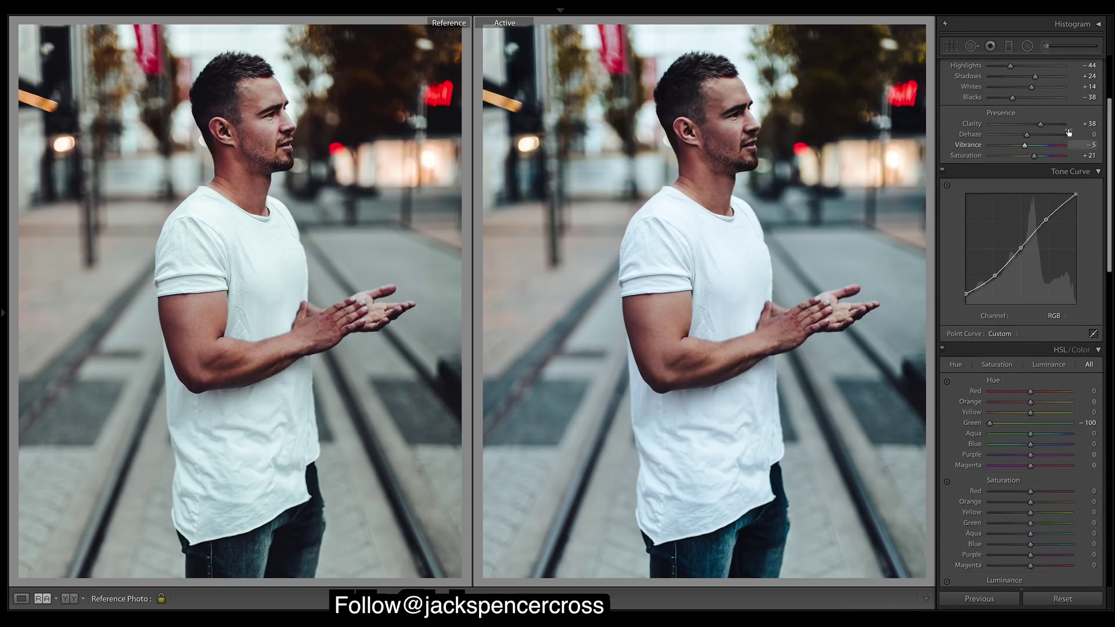
pyautogui.click(1027, 48)
pyautogui.moveTo(715, 104)
pyautogui.mouseDown()
pyautogui.moveTo(758, 55)
pyautogui.moveTo(775, 75)
pyautogui.mouseUp()
pyautogui.moveTo(716, 103)
pyautogui.mouseDown()
pyautogui.moveTo(733, 137)
pyautogui.moveTo(724, 122)
pyautogui.mouseUp()
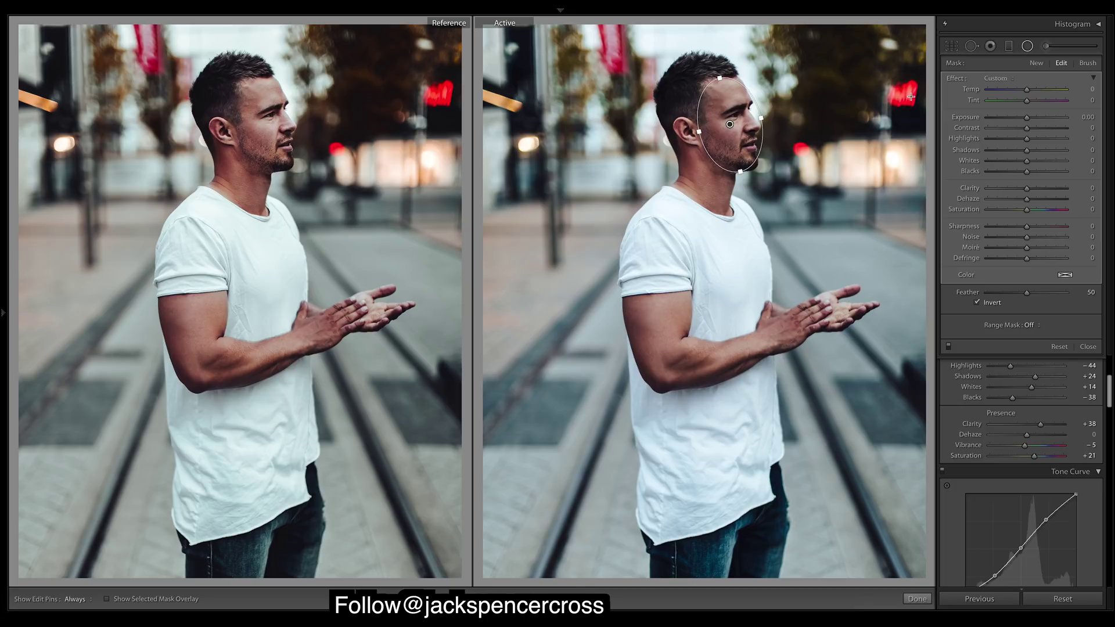
# Set the face radial filter's Exposure to 0.05, Shadows to 46, Clarity to 6 and Sharpness to 7, and close it
pyautogui.moveTo(1026, 118); pyautogui.dragTo(1028, 120)
pyautogui.moveTo(1040, 151); pyautogui.dragTo(1043, 152)
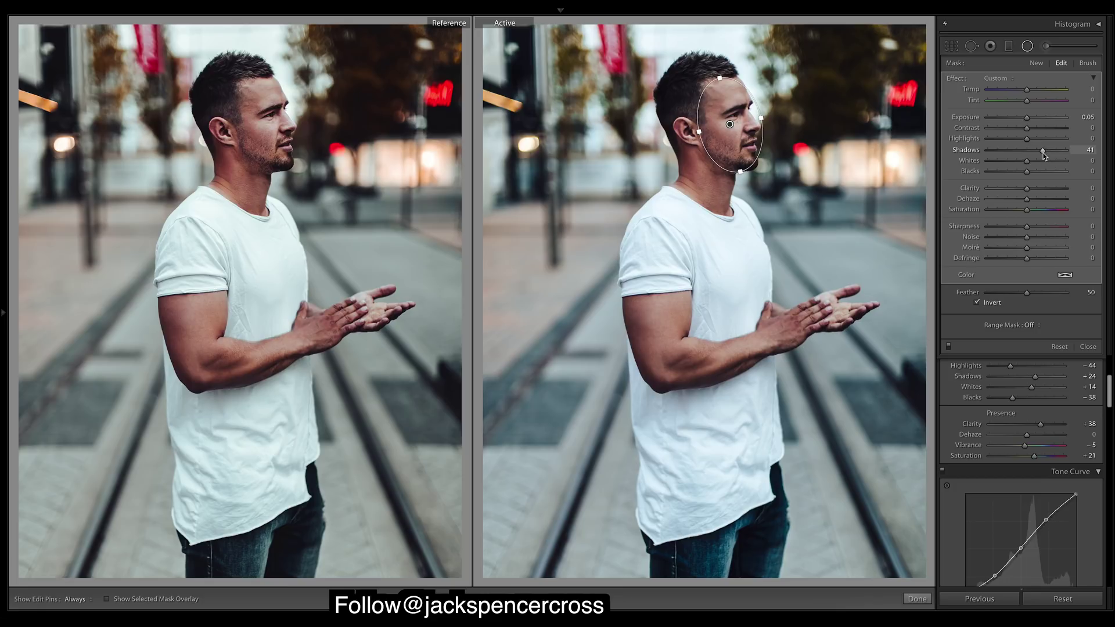
pyautogui.moveTo(1044, 154); pyautogui.dragTo(1044, 155)
pyautogui.moveTo(1031, 191); pyautogui.dragTo(1032, 192)
pyautogui.moveTo(1030, 187); pyautogui.dragTo(1030, 188)
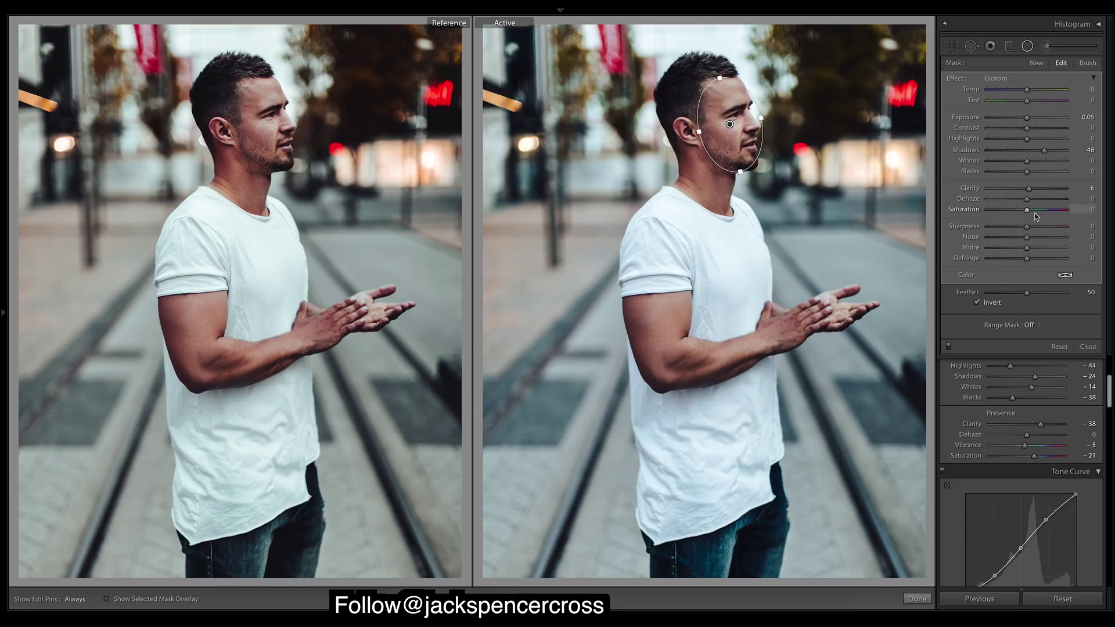
pyautogui.moveTo(1036, 228); pyautogui.dragTo(1030, 230)
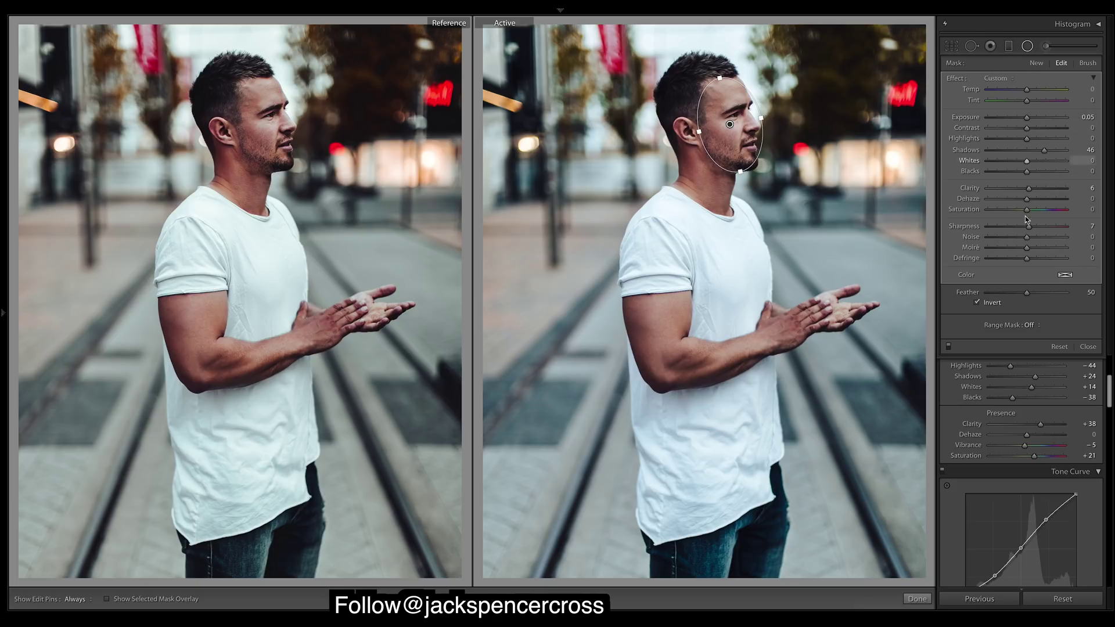
pyautogui.click(917, 598)
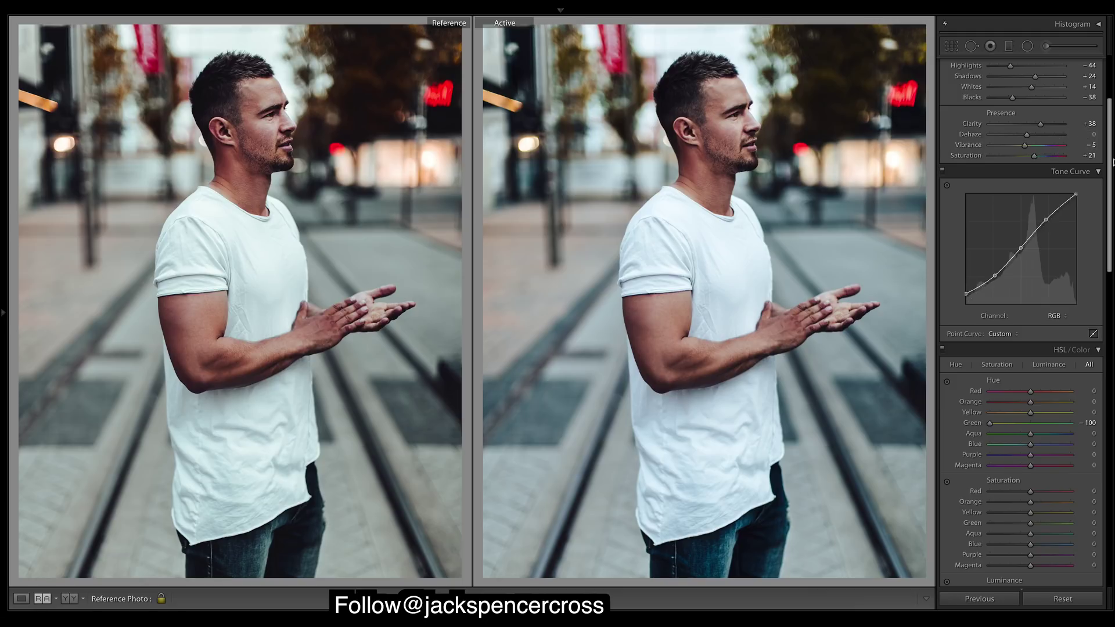
# Apply split toning with Highlights hue 197 and saturation 2, and Shadows hue 13 and saturation 2
pyautogui.scroll(-10, 1110, 235)
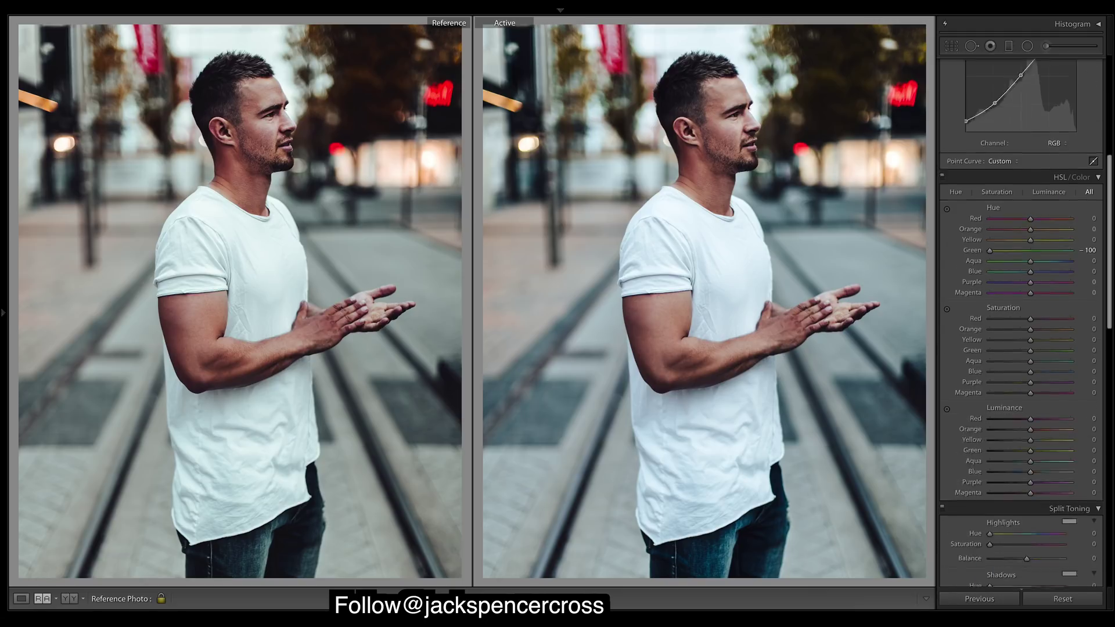
pyautogui.scroll(2, 1080, 348)
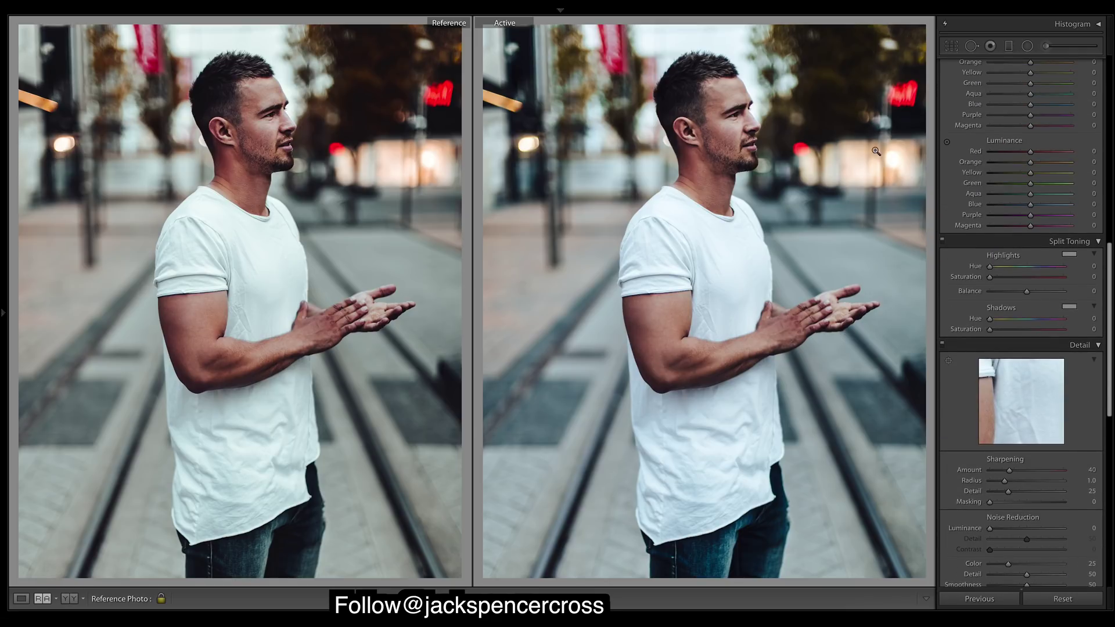
pyautogui.click(1029, 272)
pyautogui.moveTo(1030, 268); pyautogui.dragTo(1029, 270)
pyautogui.moveTo(990, 319); pyautogui.dragTo(992, 319)
# Shift the HSL Yellow hue to -70 and the Blue hue to -15
pyautogui.scroll(5, 1077, 173)
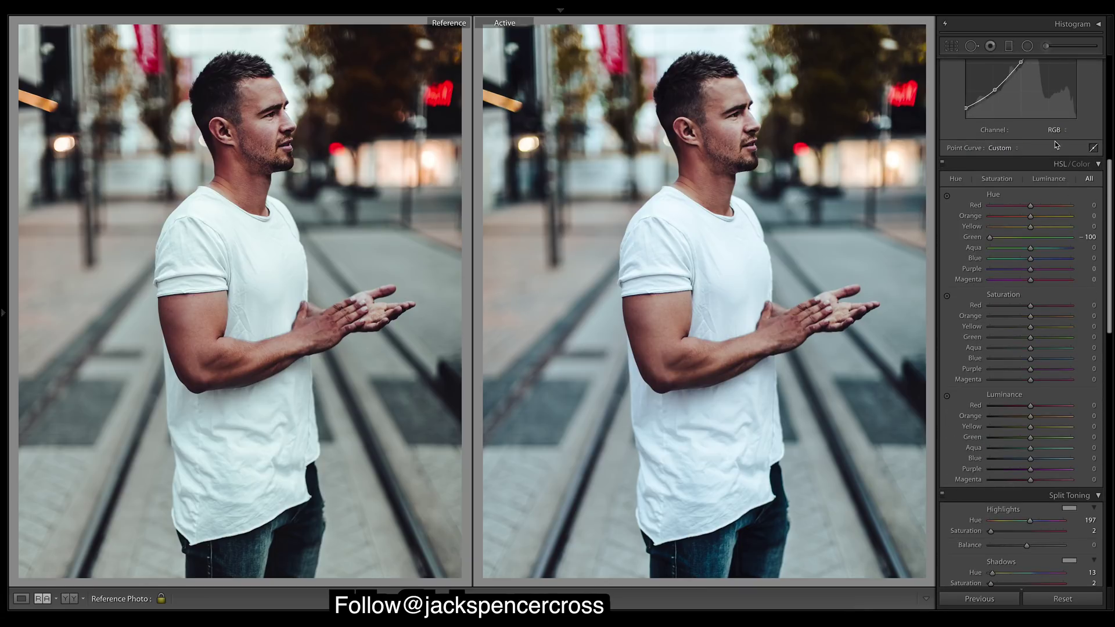
pyautogui.click(1005, 228)
pyautogui.moveTo(1002, 228); pyautogui.dragTo(1001, 229)
pyautogui.moveTo(1031, 263); pyautogui.dragTo(1027, 265)
# Try resetting the Blue Primary hue and saturation in Calibration and undo the reset
pyautogui.moveTo(1108, 247); pyautogui.dragTo(1108, 444)
pyautogui.scroll(-3, 997, 497)
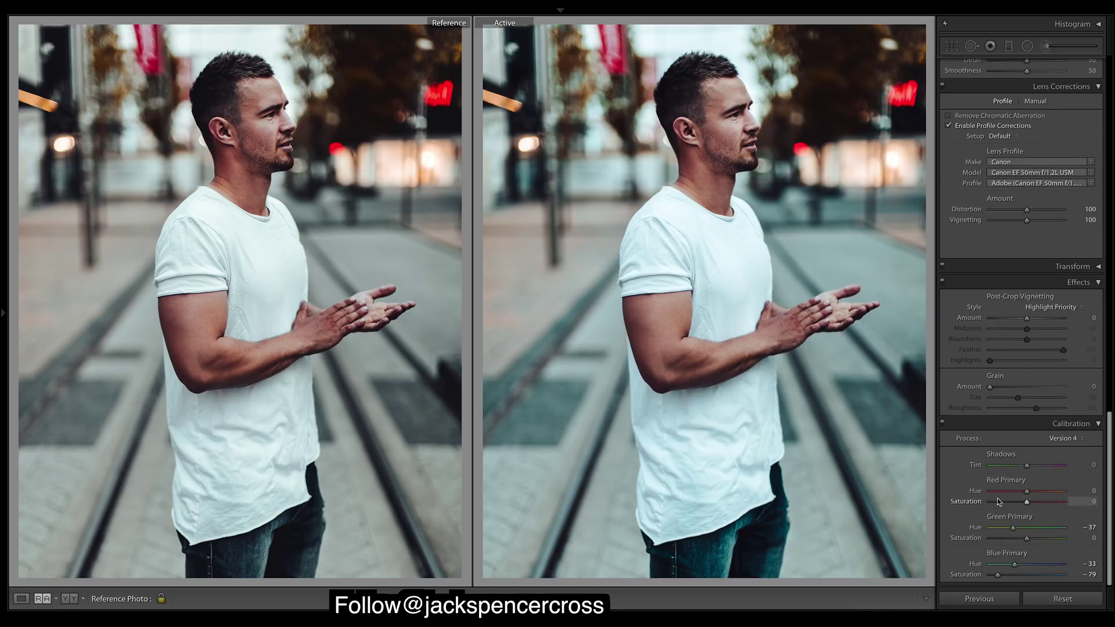
pyautogui.doubleClick(1014, 555)
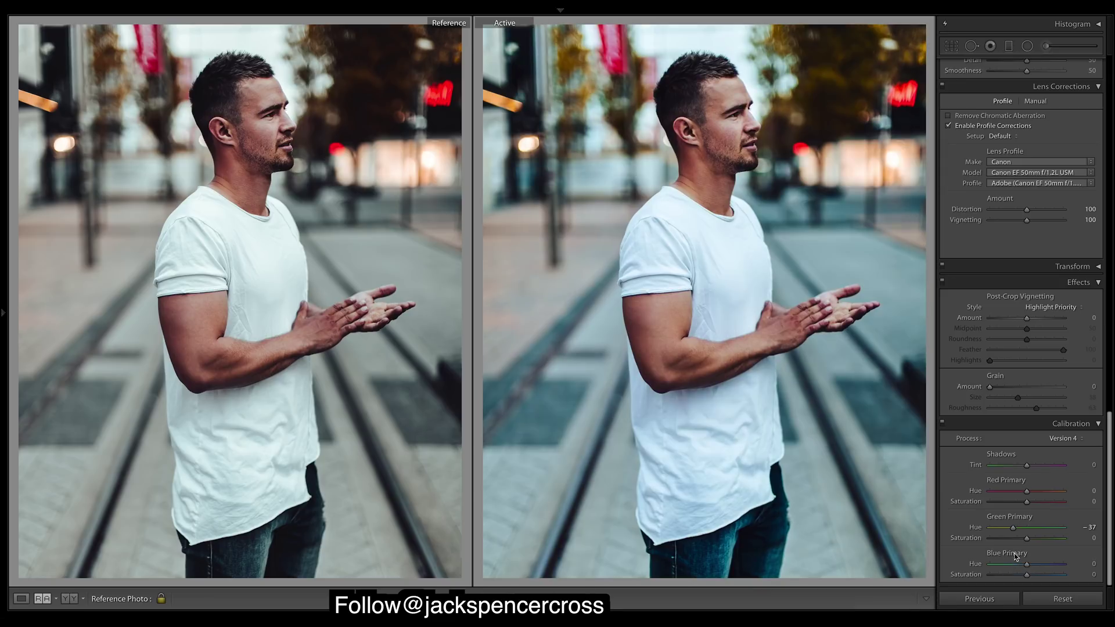
pyautogui.hotkey('ctrl', 'z')
# Raise the HSL saturation of Orange to +27 and of Yellow to +15
pyautogui.moveTo(1109, 459); pyautogui.dragTo(1097, 148)
pyautogui.scroll(-3, 1097, 151)
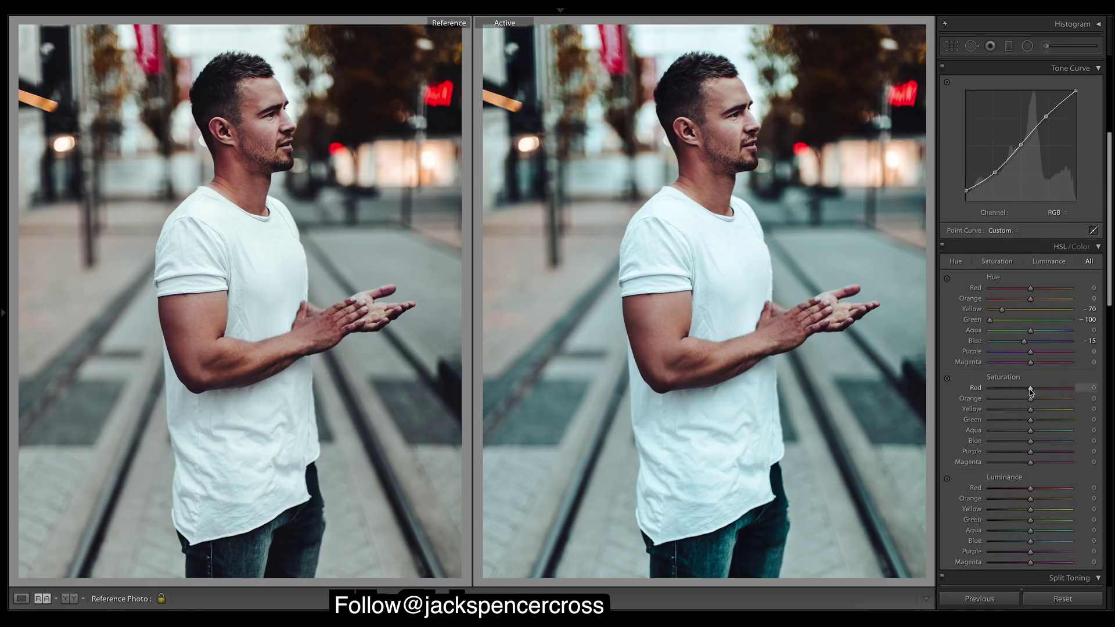
pyautogui.moveTo(1031, 399); pyautogui.dragTo(1032, 400)
pyautogui.moveTo(1038, 407); pyautogui.dragTo(1039, 408)
pyautogui.moveTo(1041, 408); pyautogui.dragTo(1042, 409)
pyautogui.moveTo(1031, 410); pyautogui.dragTo(1041, 415)
pyautogui.moveTo(1039, 413); pyautogui.dragTo(1040, 415)
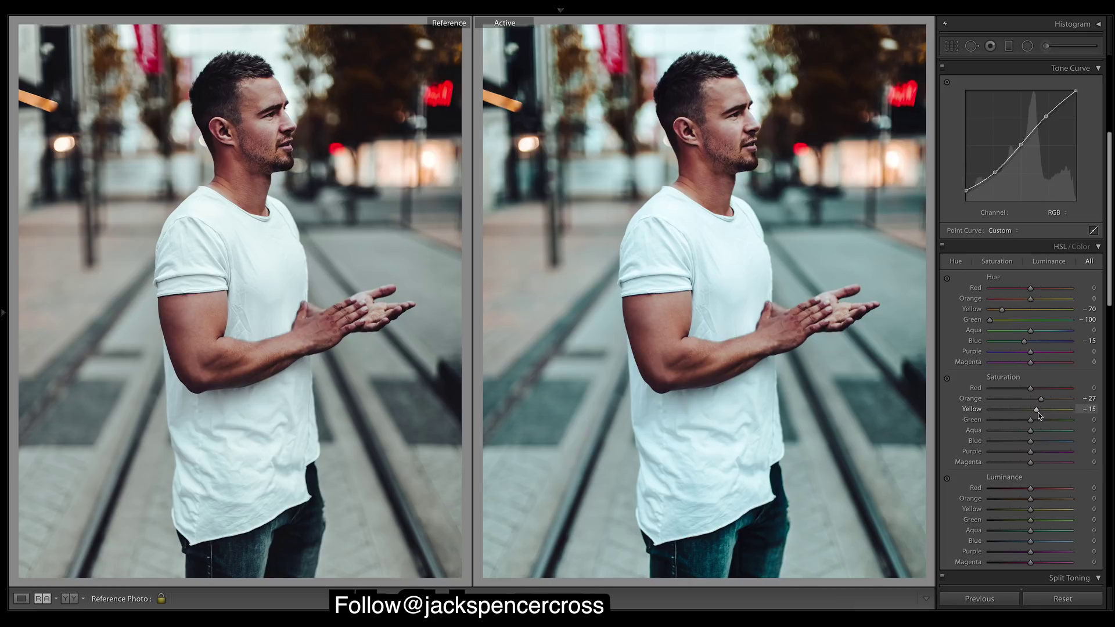
# Set the HSL saturation of Green to -15, Aqua to -64, Blue to -30, Purple to -10 and Magenta to -10
pyautogui.moveTo(1033, 421); pyautogui.dragTo(1031, 421)
pyautogui.moveTo(1005, 432); pyautogui.dragTo(1004, 433)
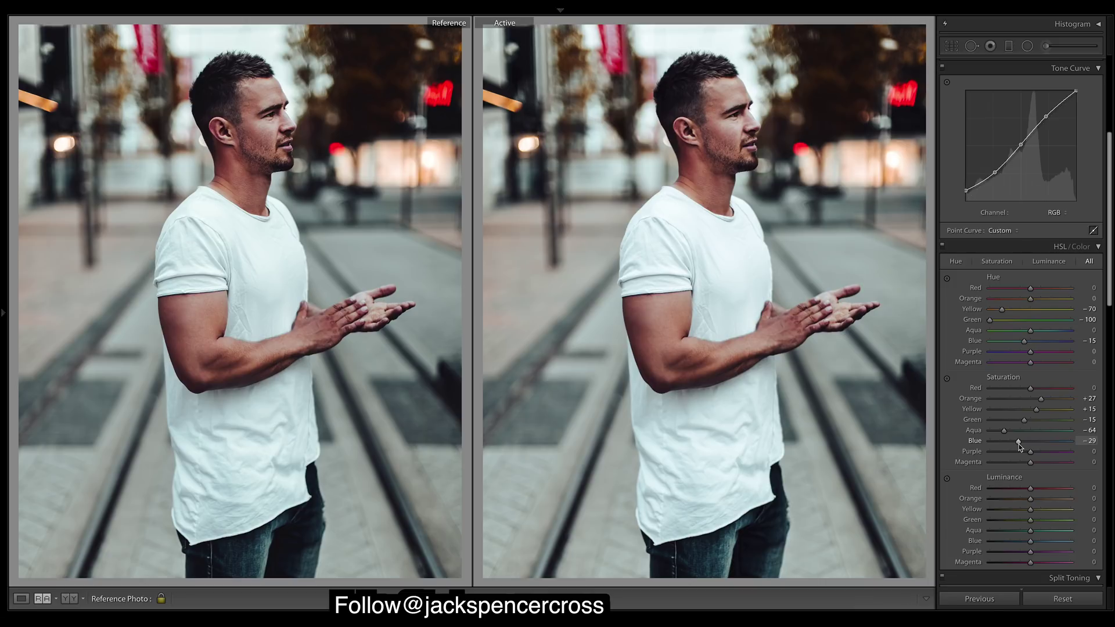
pyautogui.moveTo(1018, 445); pyautogui.dragTo(1026, 463)
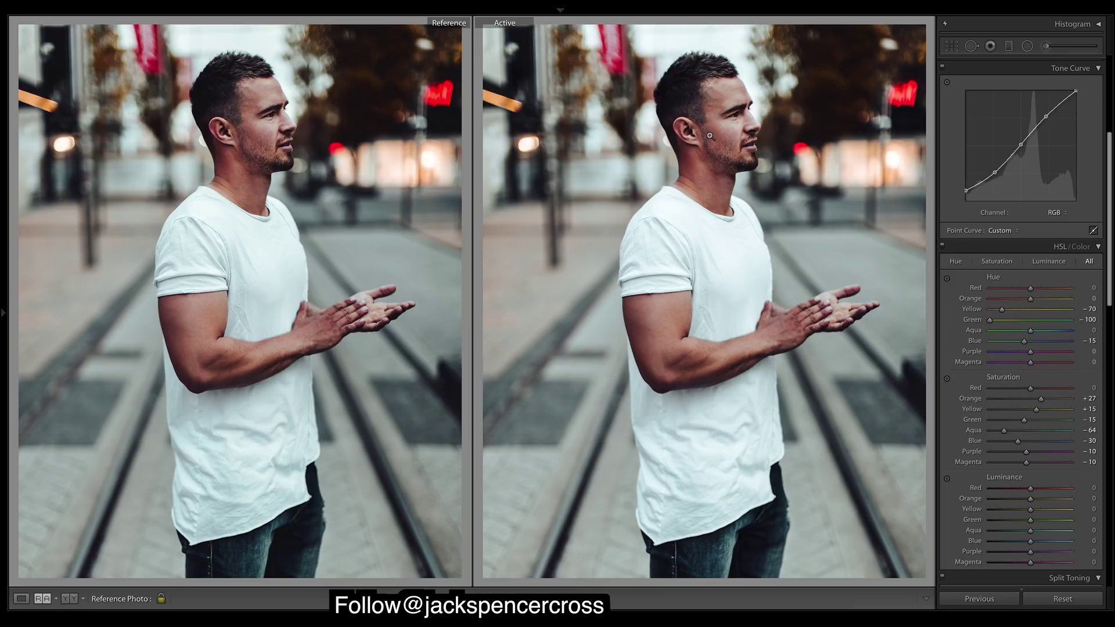
# Set the HSL luminance of Red to -20 and of Yellow to +30
pyautogui.moveTo(1030, 488); pyautogui.dragTo(1022, 492)
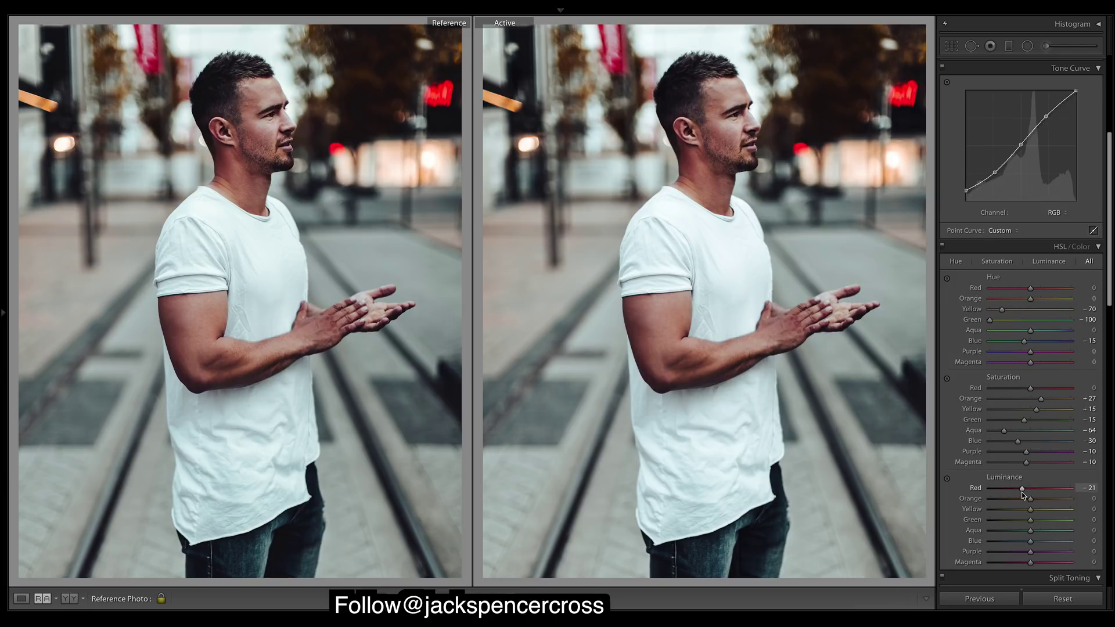
pyautogui.moveTo(1023, 494); pyautogui.dragTo(1024, 494)
pyautogui.moveTo(1030, 510); pyautogui.dragTo(1037, 511)
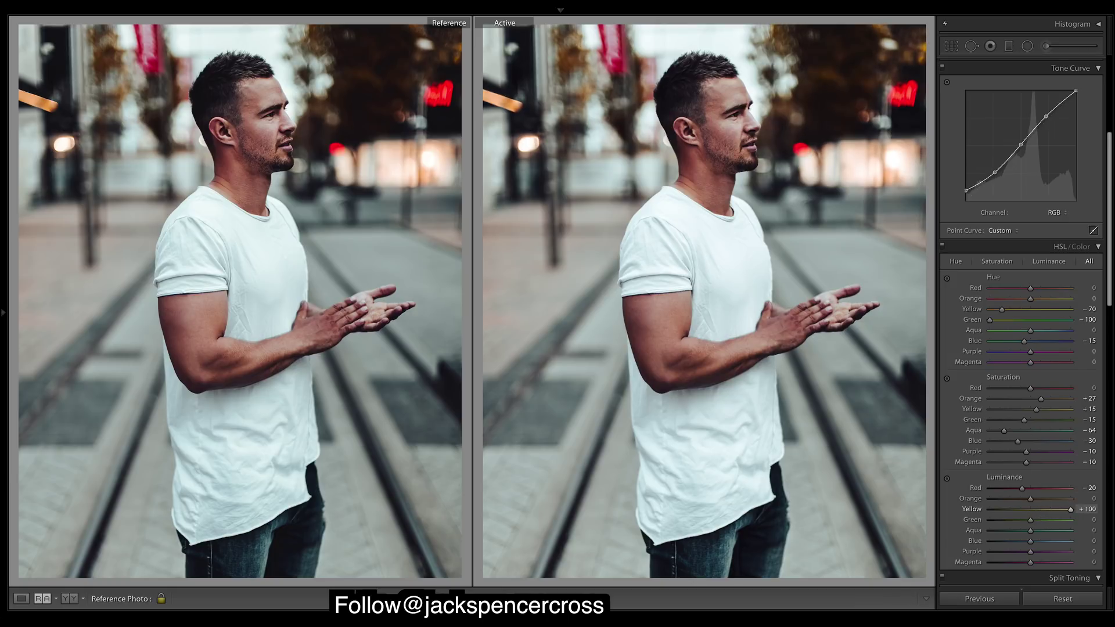
pyautogui.press('Up')
pyautogui.press('Up')
pyautogui.press('Up')
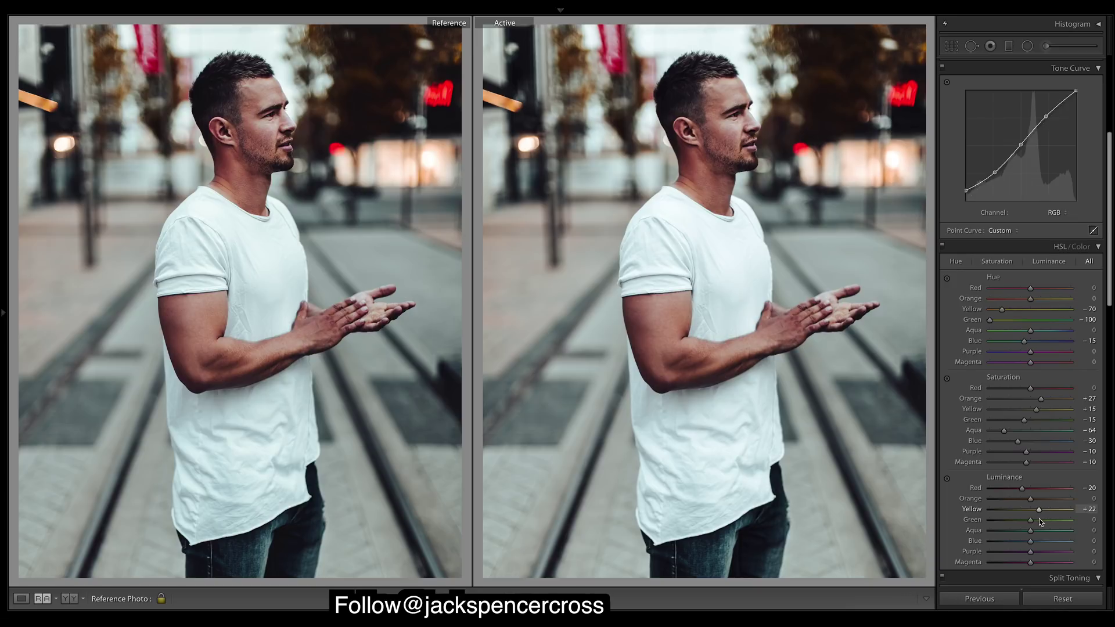
pyautogui.moveTo(1039, 522); pyautogui.dragTo(1043, 524)
# Lower the HSL luminance of Green, Aqua and Purple to -5 each and of Blue to -13
pyautogui.moveTo(1031, 520); pyautogui.dragTo(1029, 526)
pyautogui.moveTo(1029, 533); pyautogui.dragTo(1029, 532)
pyautogui.moveTo(1025, 543); pyautogui.dragTo(1024, 544)
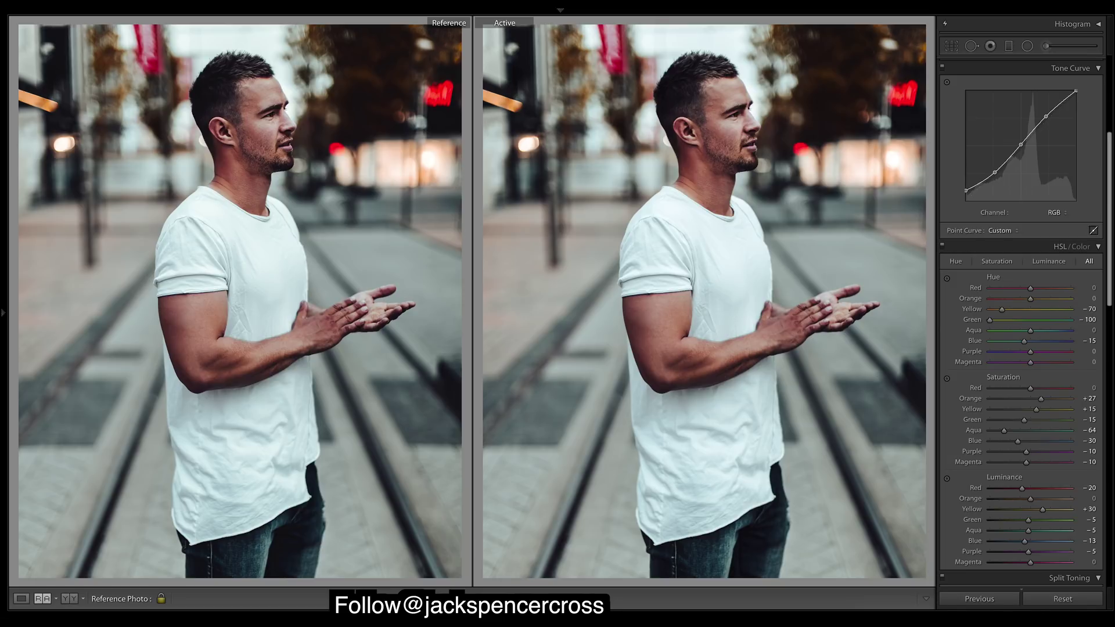
# Raise the sharpening amount to 100 in the Detail settings
pyautogui.scroll(-5, 1113, 235)
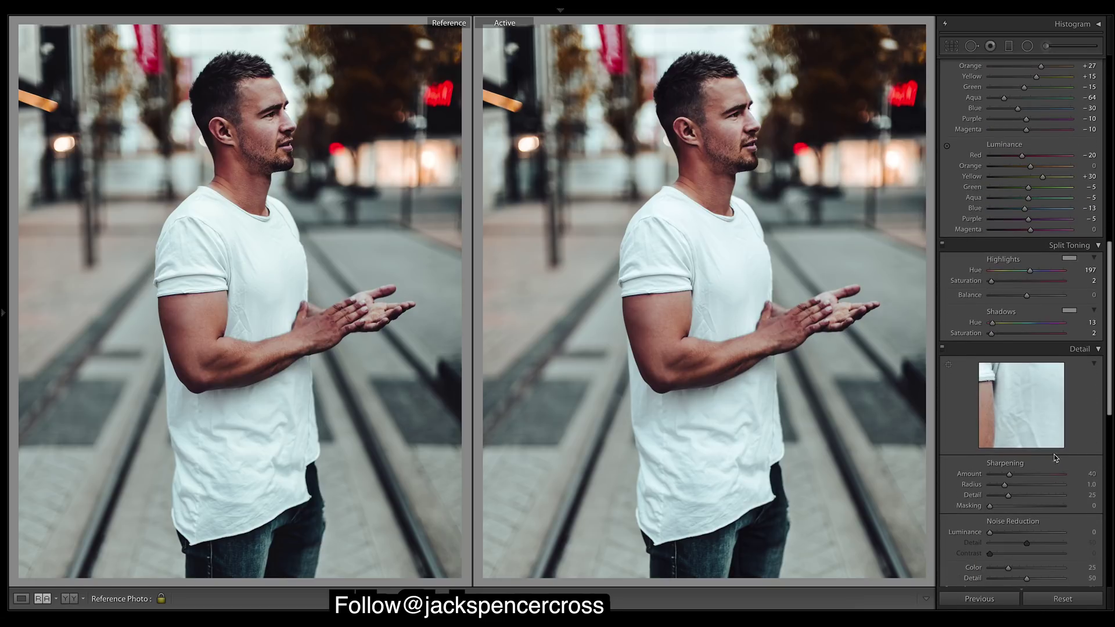
pyautogui.moveTo(1047, 475); pyautogui.dragTo(1045, 475)
pyautogui.moveTo(1045, 475); pyautogui.dragTo(1041, 476)
pyautogui.moveTo(1026, 509); pyautogui.dragTo(1015, 509)
pyautogui.moveTo(1013, 562); pyautogui.dragTo(944, 555)
pyautogui.moveTo(994, 513); pyautogui.dragTo(966, 536)
# Save the current adjustments as a new preset named "O&T Classic" in the User Presets group
pyautogui.scroll(-1, 1111, 329)
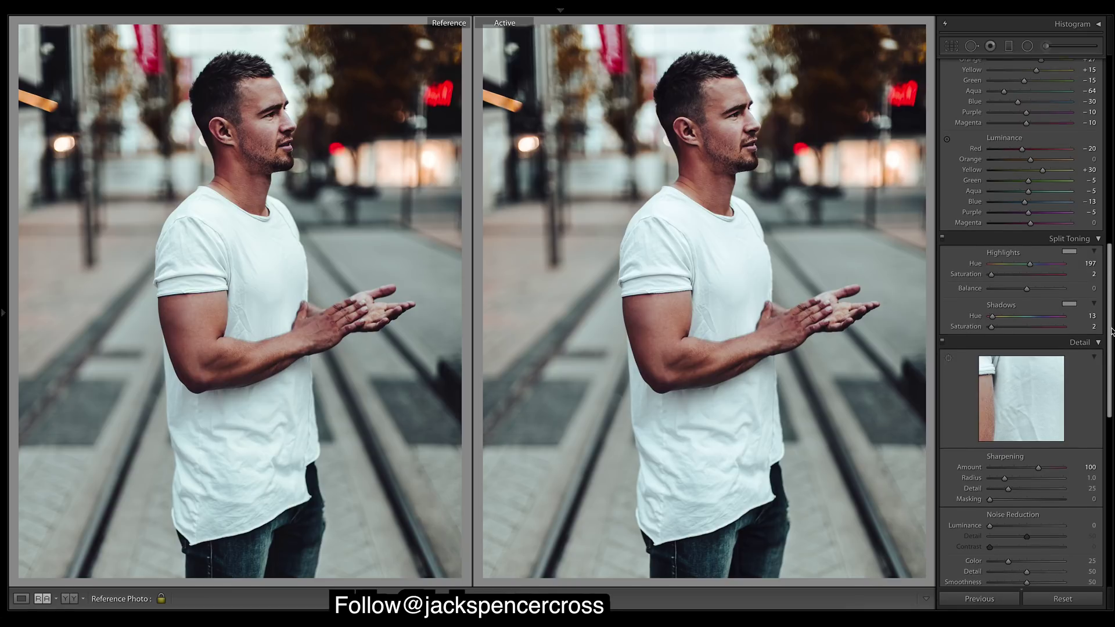
pyautogui.scroll(-1, 1111, 330)
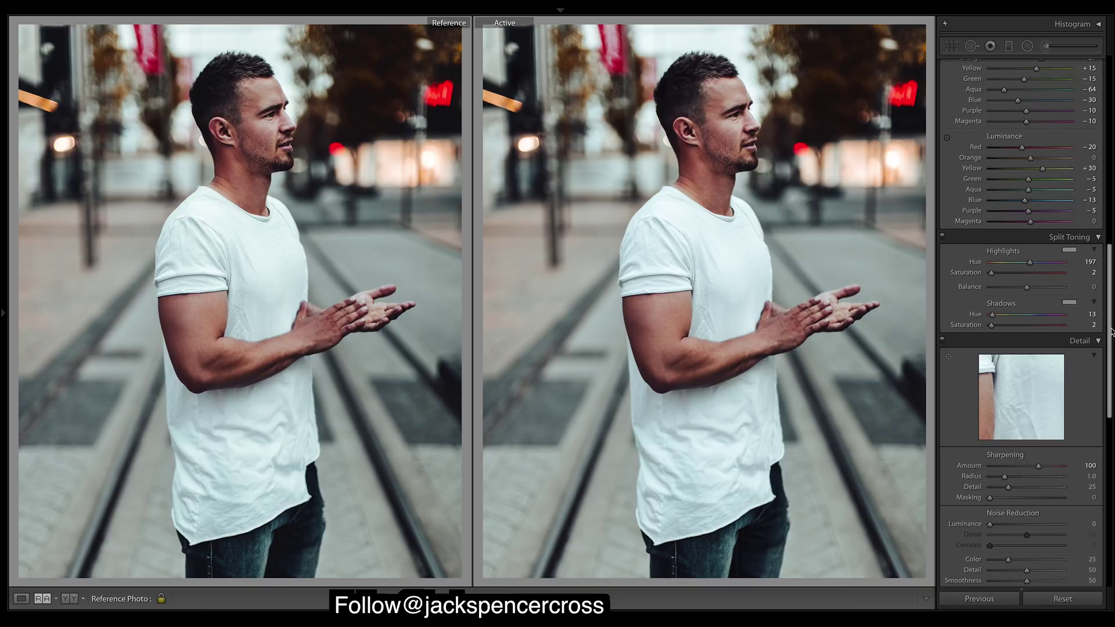
pyautogui.scroll(5, 1111, 329)
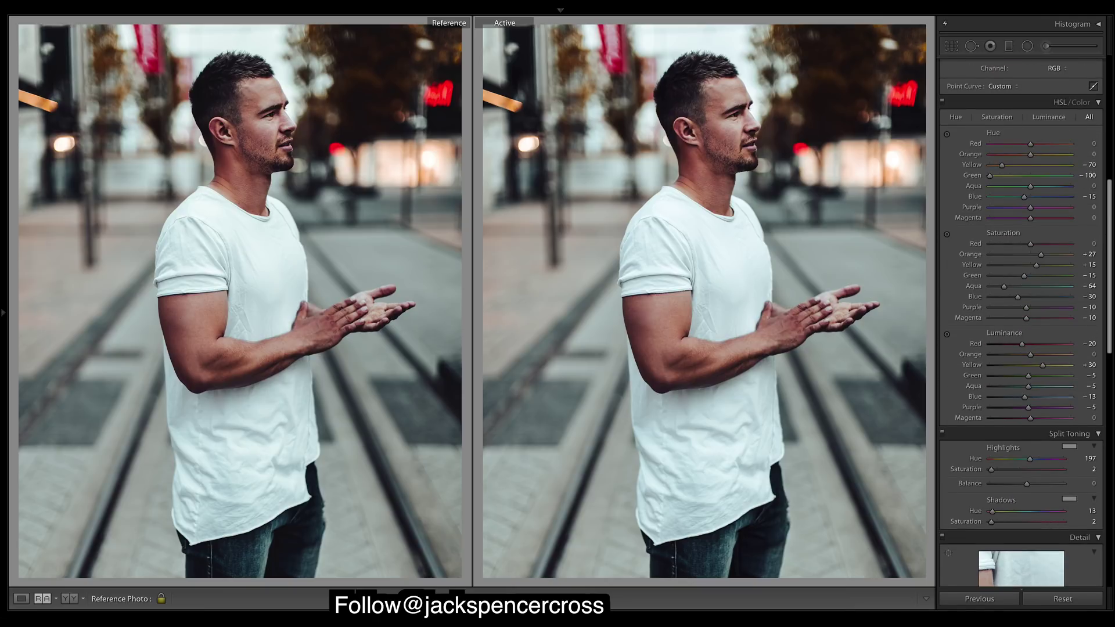
pyautogui.scroll(1, 1112, 218)
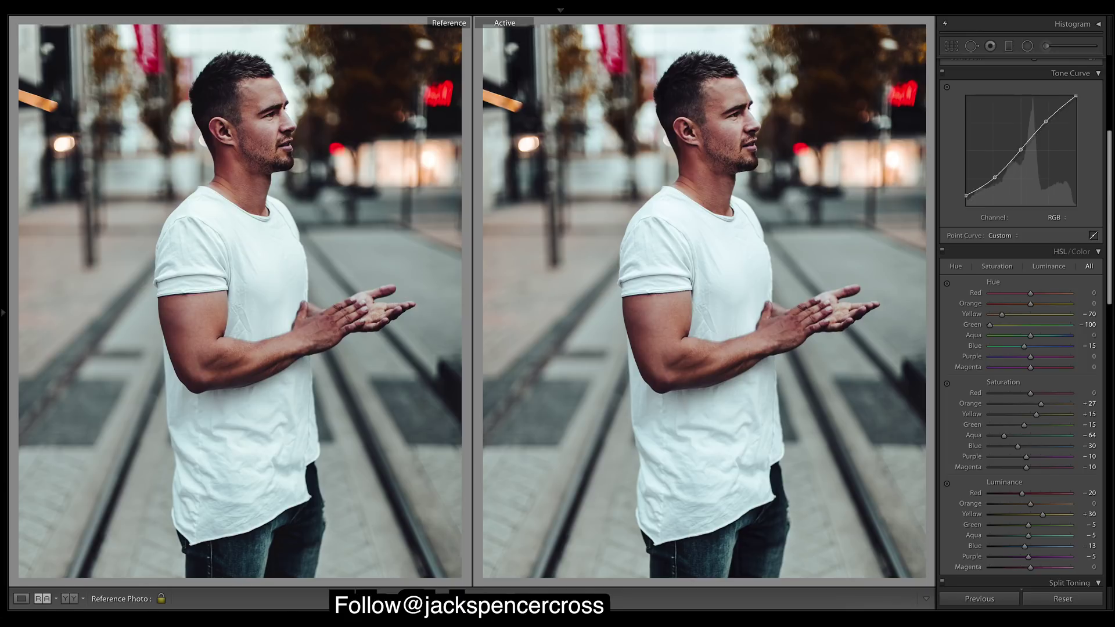
pyautogui.click(3, 313)
pyautogui.click(144, 172)
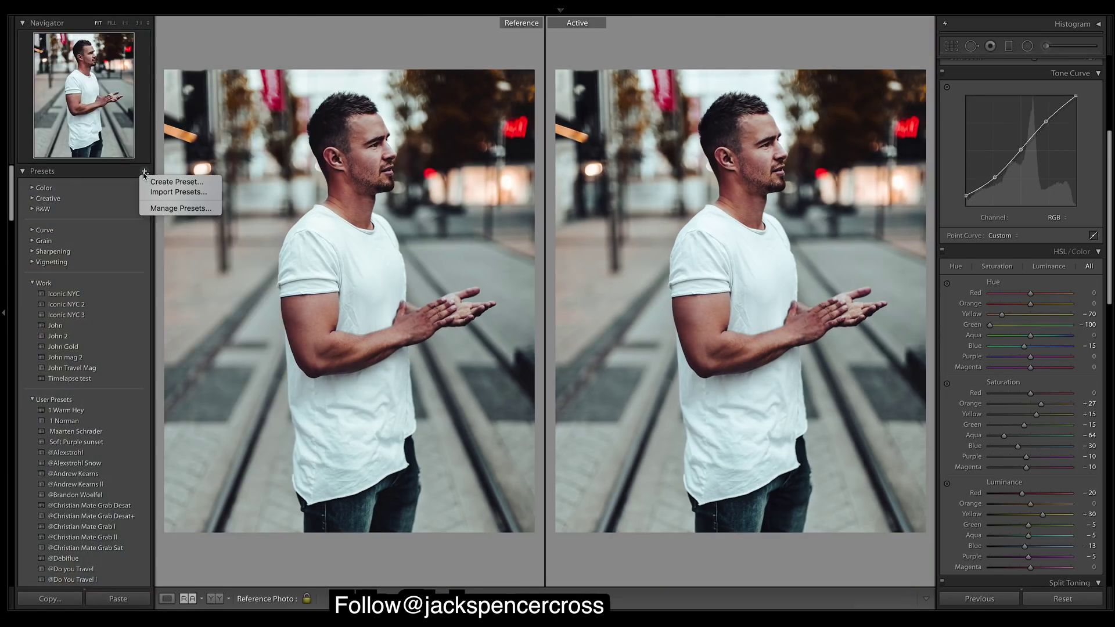
pyautogui.click(170, 181)
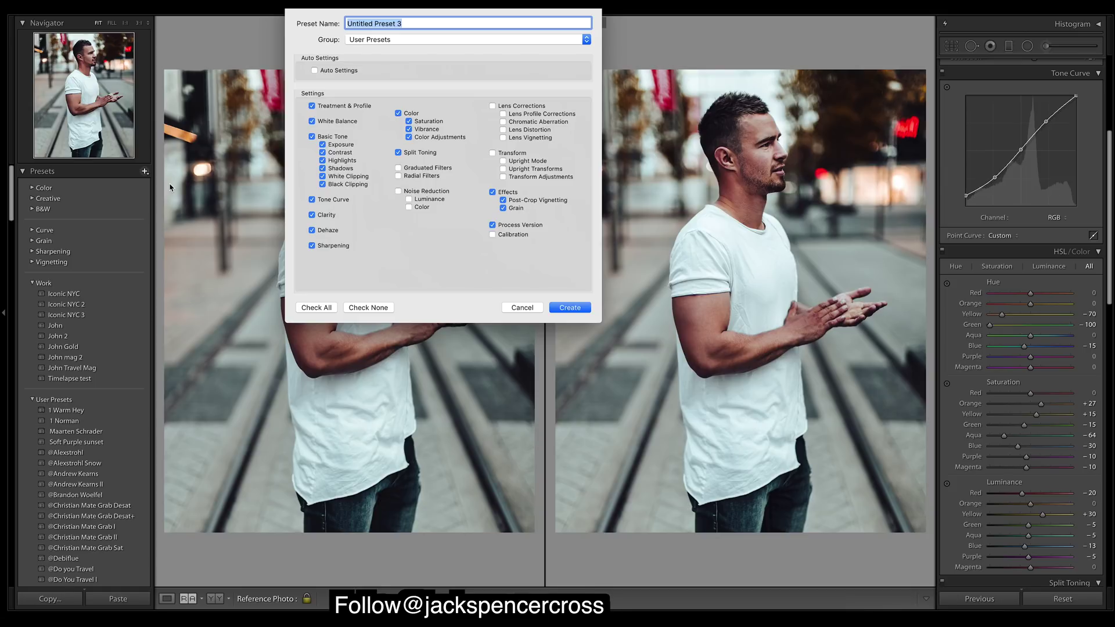
pyautogui.press('BackSpace')
pyautogui.press('shift')
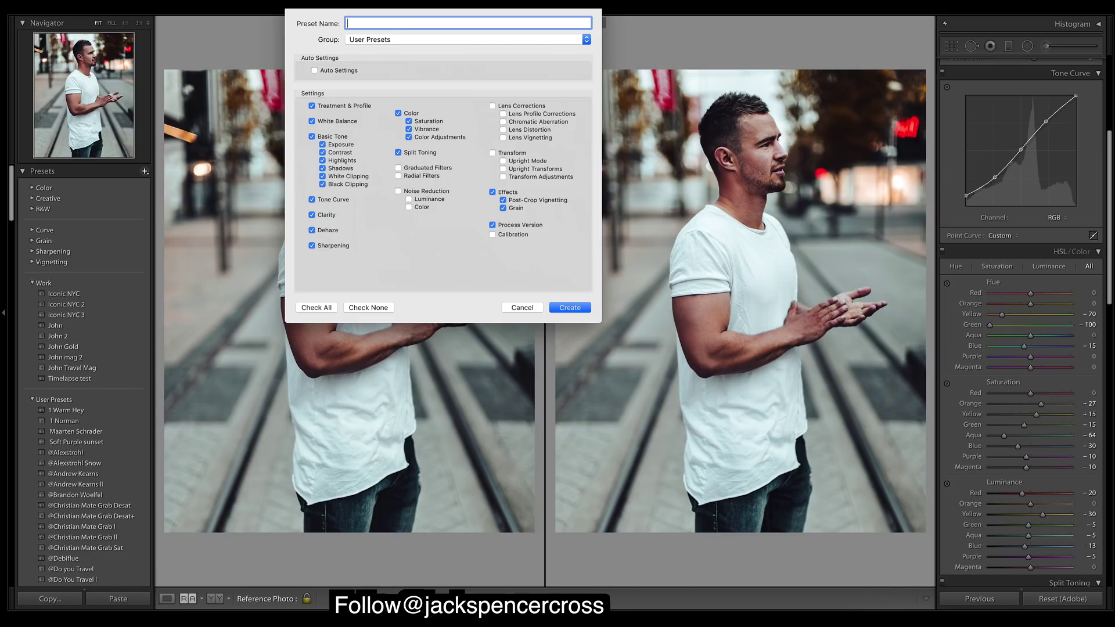
pyautogui.write('O&T Classic')
pyautogui.click(566, 308)
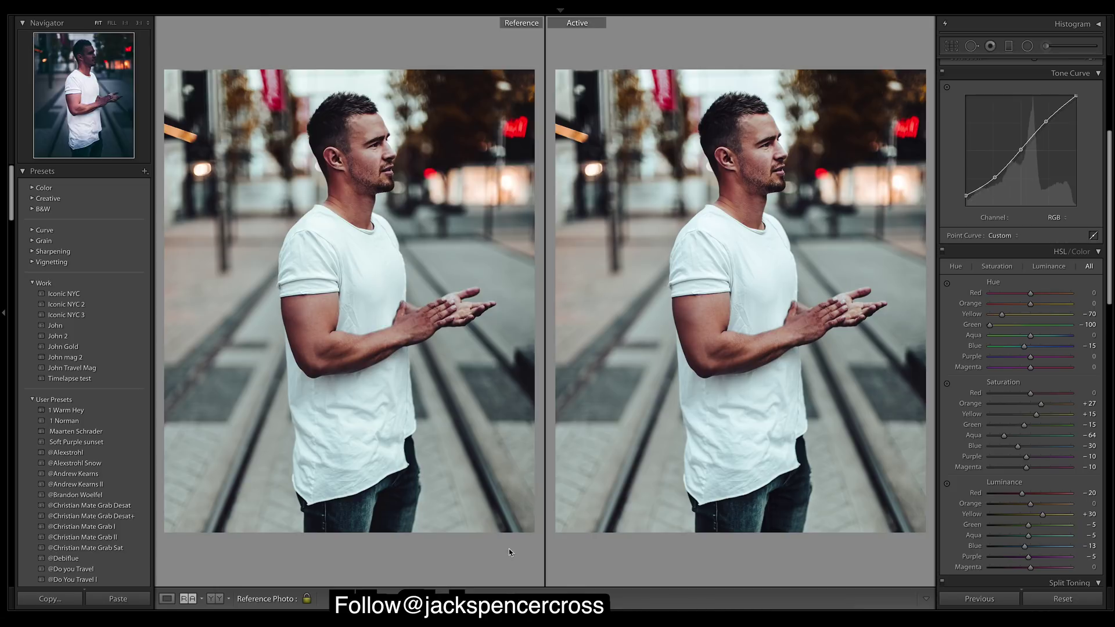
# Open the photo of the man in the white shirt in a parking lot and apply the O&T Classic preset
pyautogui.moveTo(619, 614)
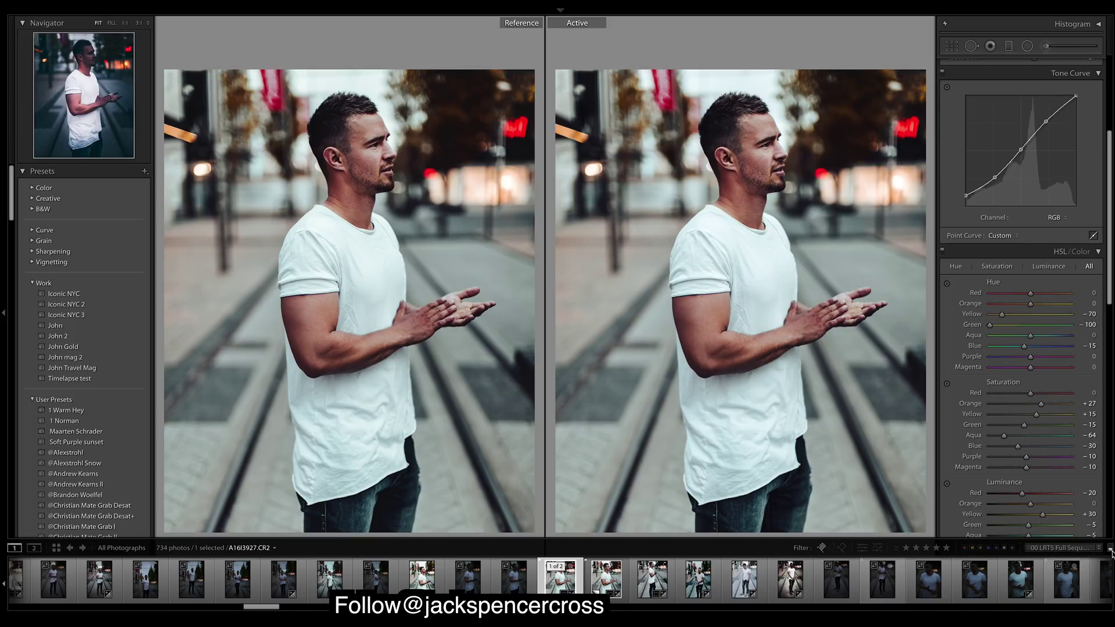
pyautogui.click(1045, 548)
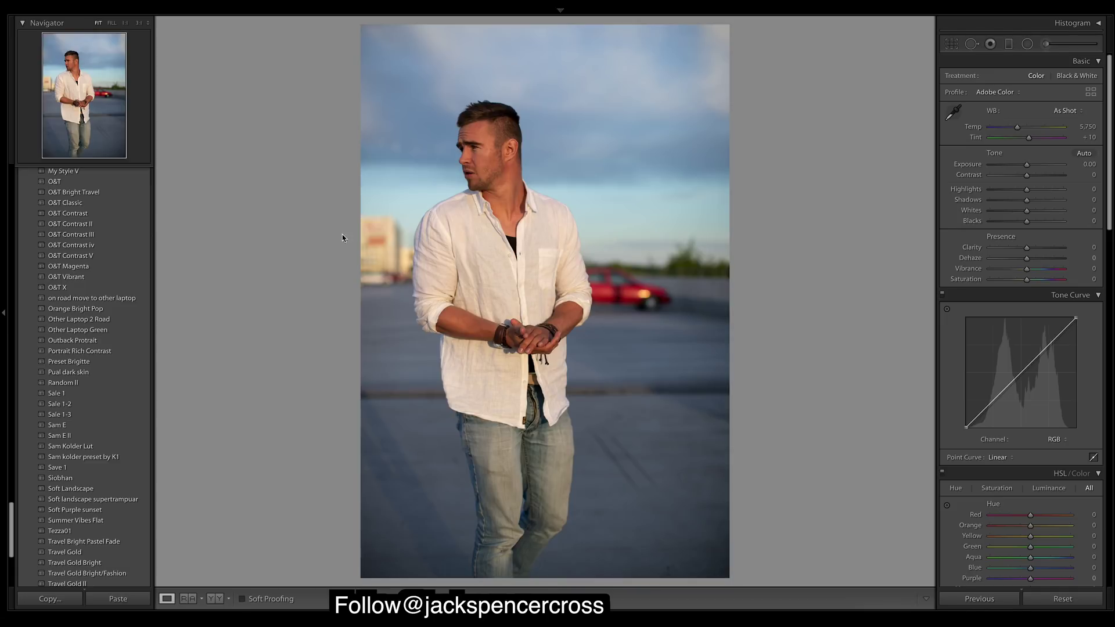
pyautogui.click(87, 202)
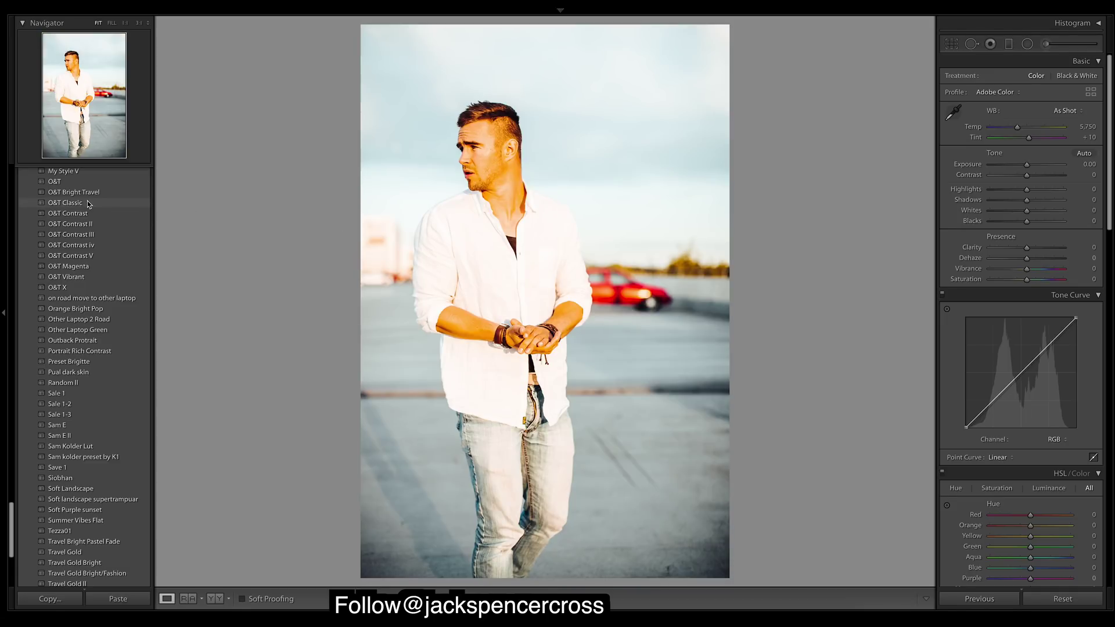
pyautogui.click(89, 203)
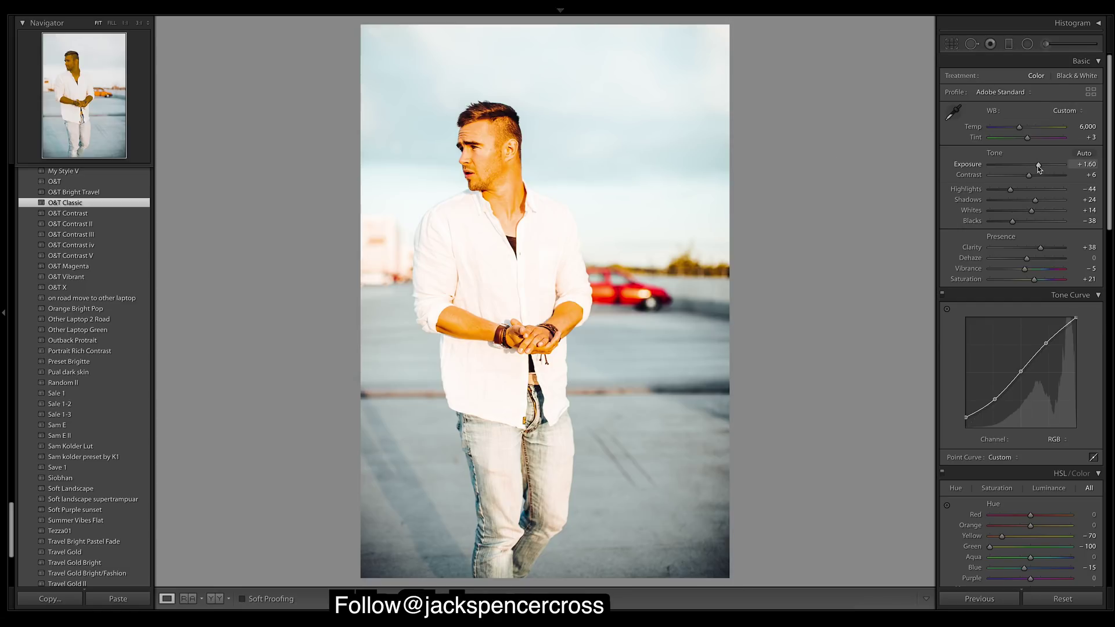
# Lower the parking lot photo's exposure to +0.23 and its HSL Orange saturation to -57
pyautogui.scroll(-3, 1110, 122)
pyautogui.scroll(3, 1109, 122)
pyautogui.moveTo(1038, 165); pyautogui.dragTo(1028, 165)
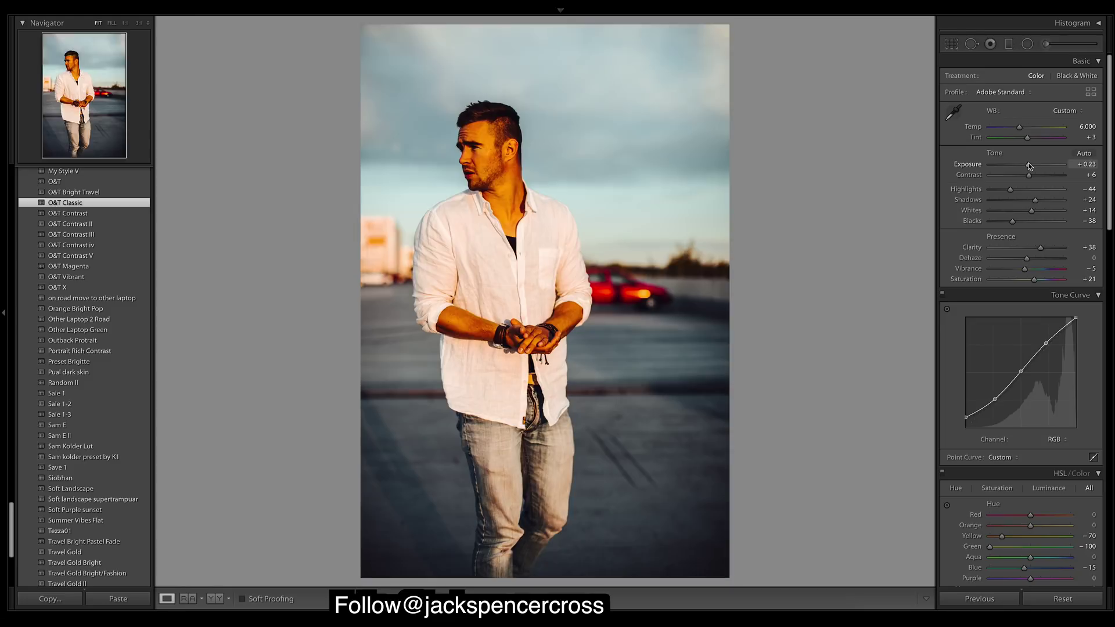
pyautogui.moveTo(1109, 146); pyautogui.dragTo(1111, 249)
pyautogui.moveTo(1025, 328); pyautogui.dragTo(1007, 332)
# Raise the Shadows of the parking lot photo to +92
pyautogui.scroll(-5, 1045, 348)
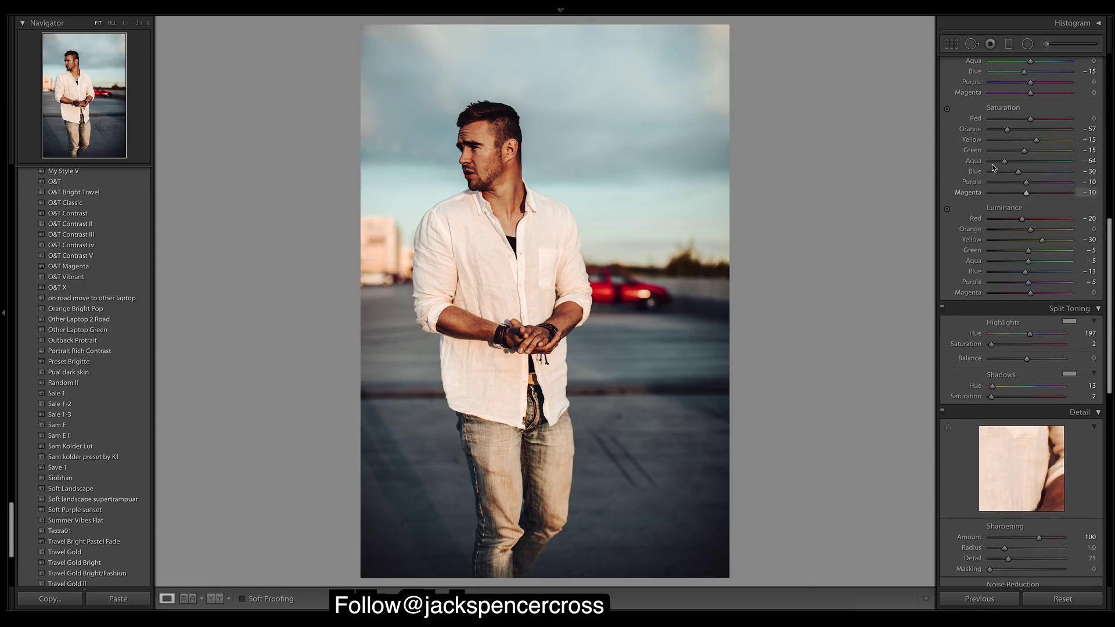
pyautogui.scroll(-5, 1032, 378)
pyautogui.scroll(-1, 1031, 377)
pyautogui.click(948, 443)
pyautogui.scroll(15, 1007, 277)
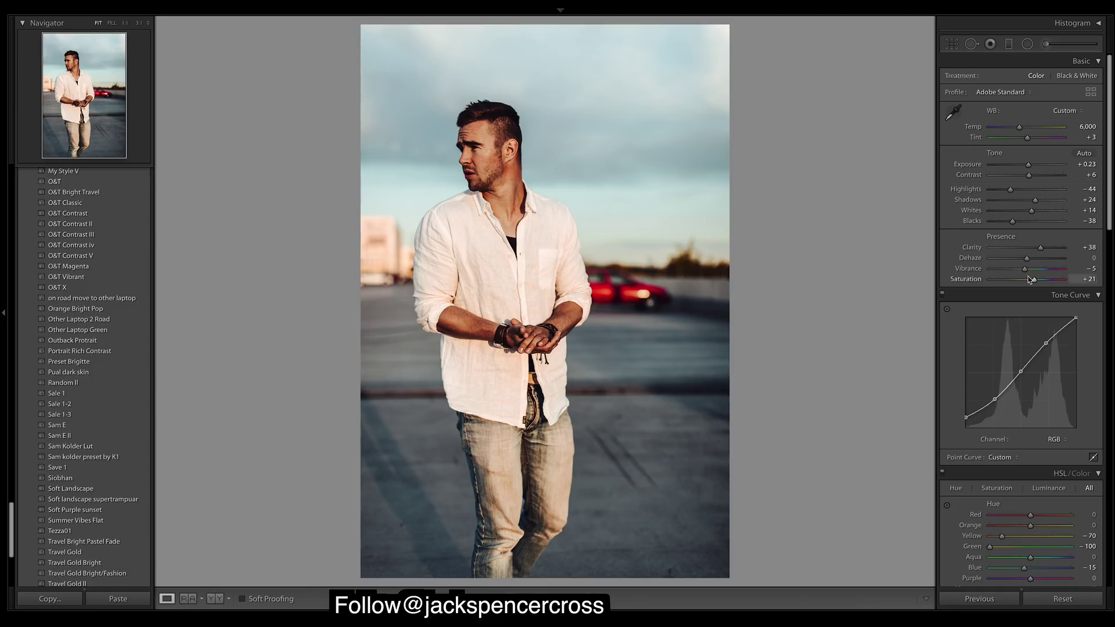
pyautogui.scroll(-1, 1044, 292)
pyautogui.scroll(-4, 1044, 292)
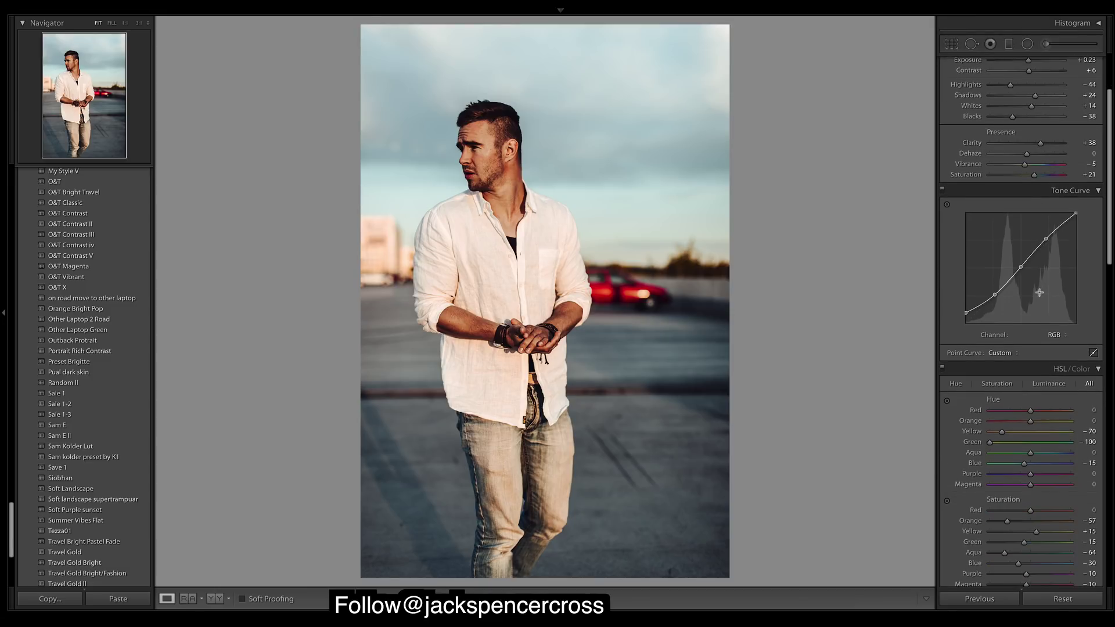
pyautogui.scroll(4, 1017, 364)
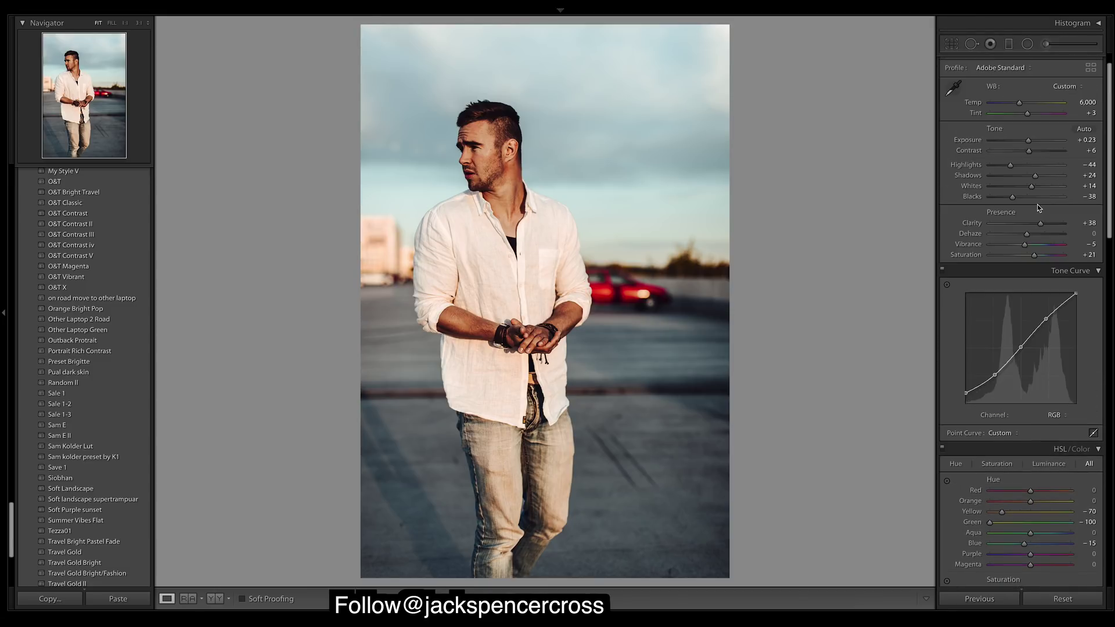
pyautogui.moveTo(1035, 175); pyautogui.dragTo(1055, 176)
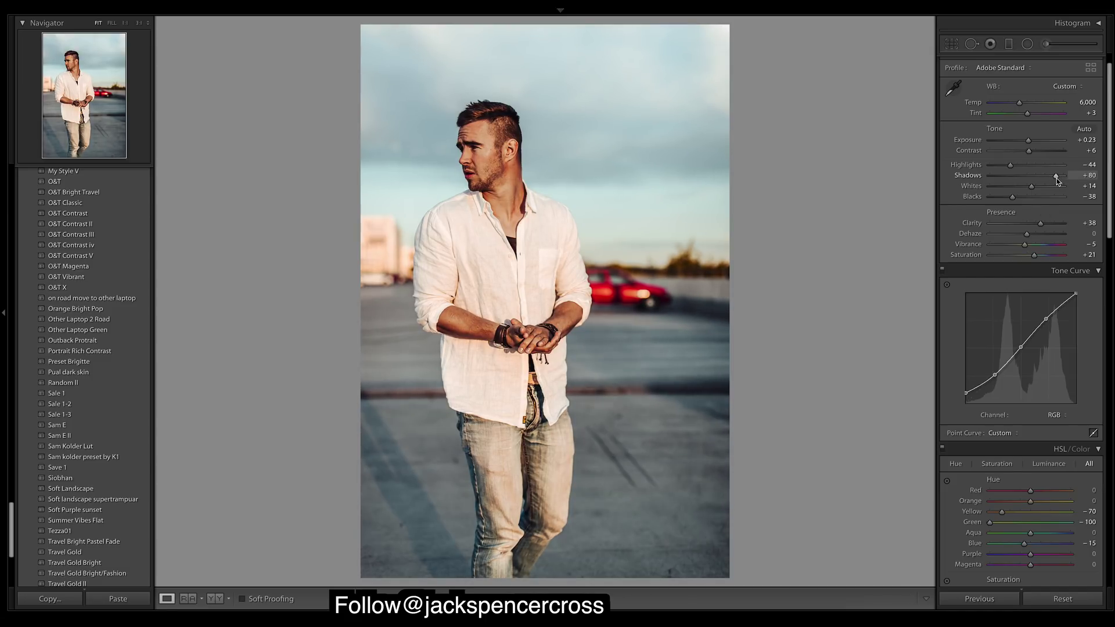
# Set the HSL Orange saturation to -61 and shift the Orange hue slightly towards red
pyautogui.scroll(-6, 1042, 229)
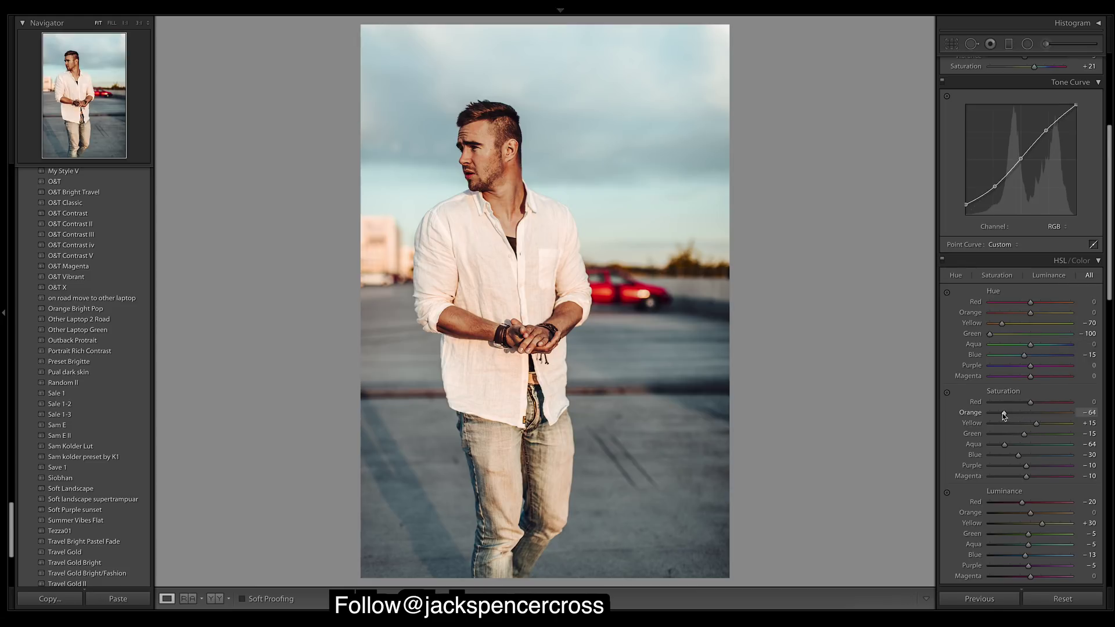
pyautogui.moveTo(1002, 412); pyautogui.dragTo(1004, 412)
pyautogui.scroll(-2, 1010, 413)
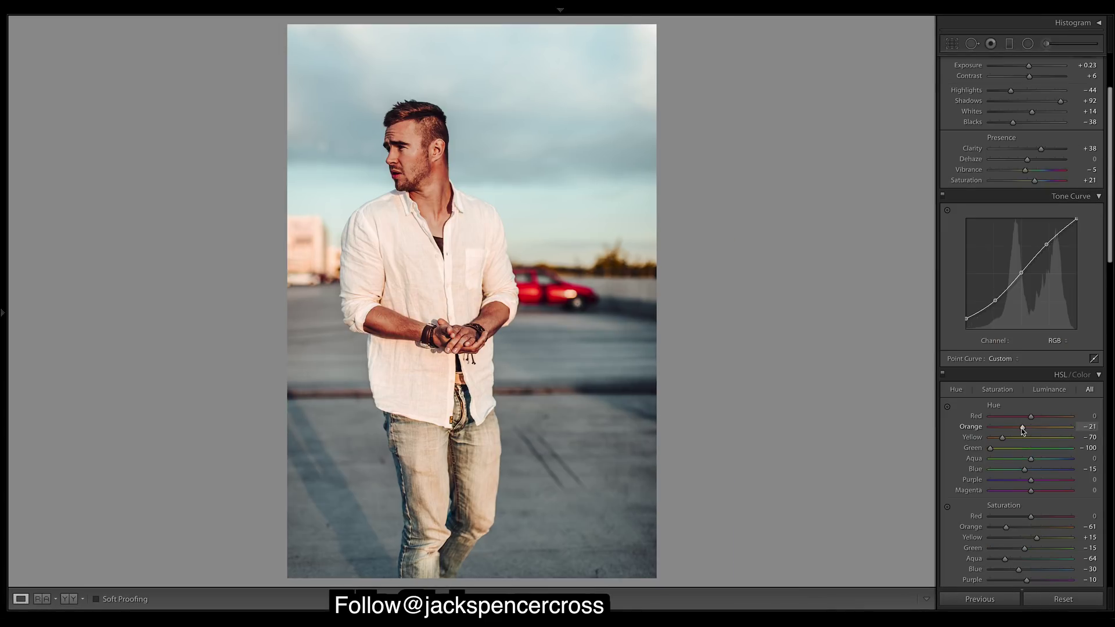
pyautogui.moveTo(1022, 430); pyautogui.dragTo(1028, 430)
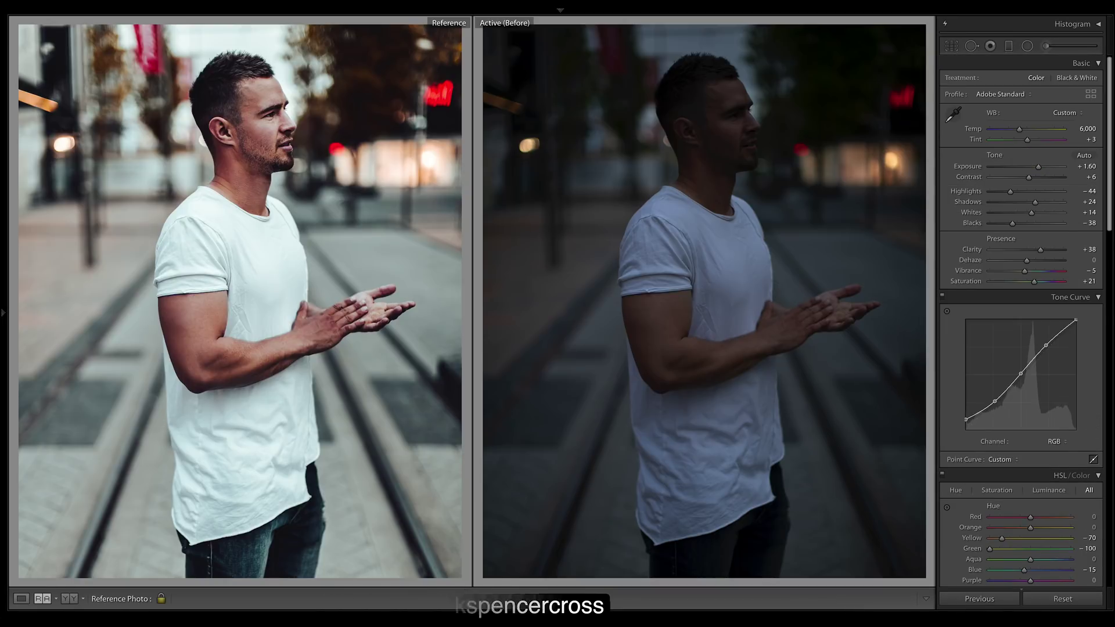
# Compare the street portrait before and after editing, first beside the reference photo and also in the single-photo view
pyautogui.press('\\')
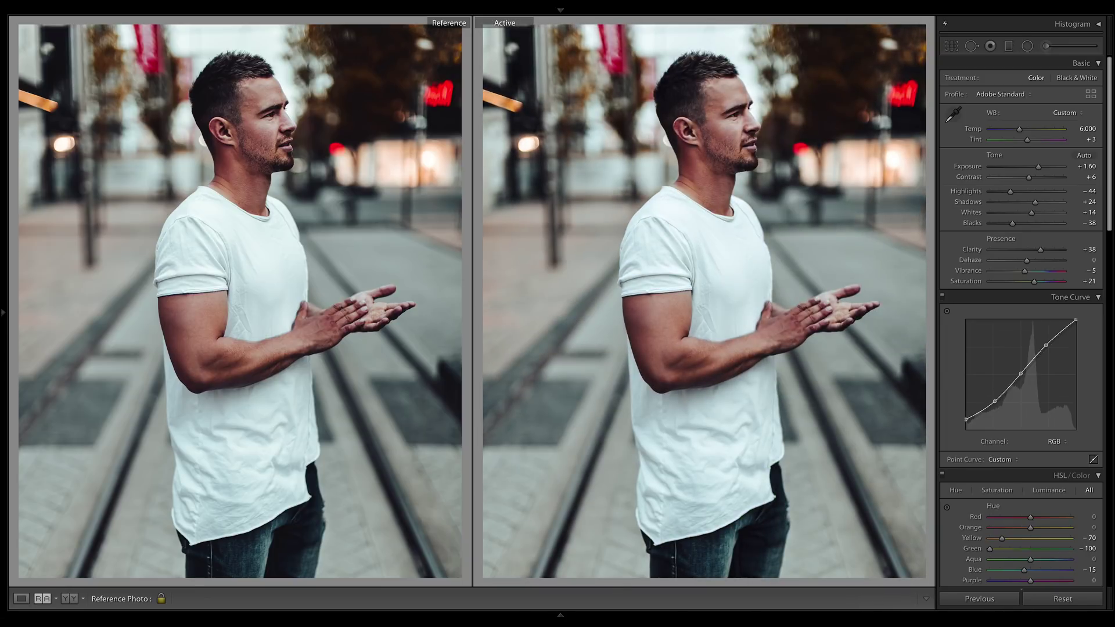
pyautogui.press('d')
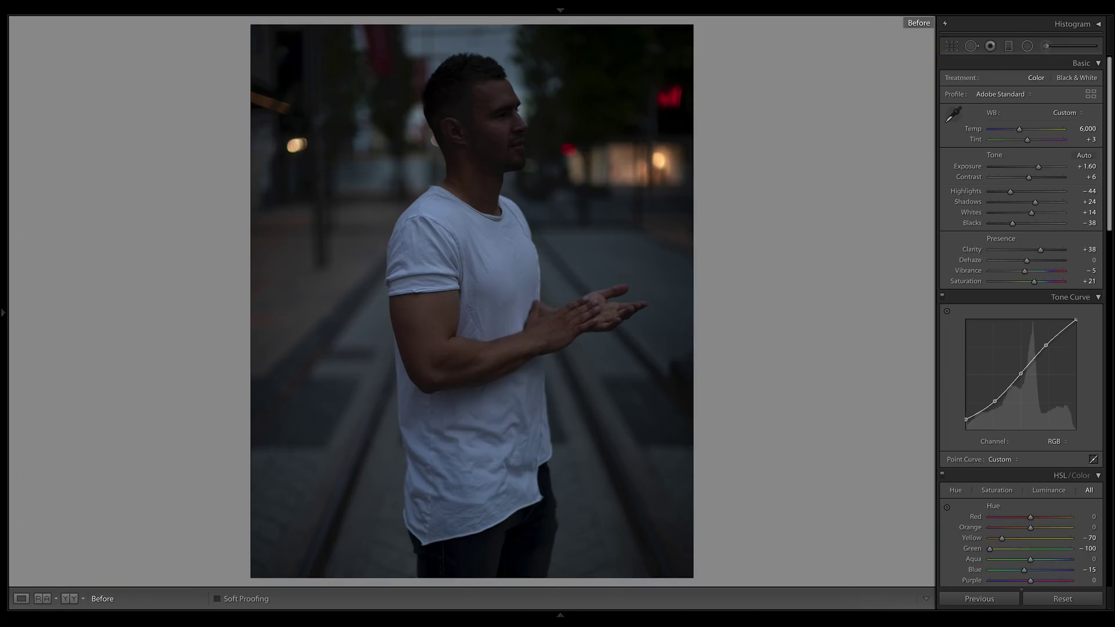
pyautogui.press('\\')
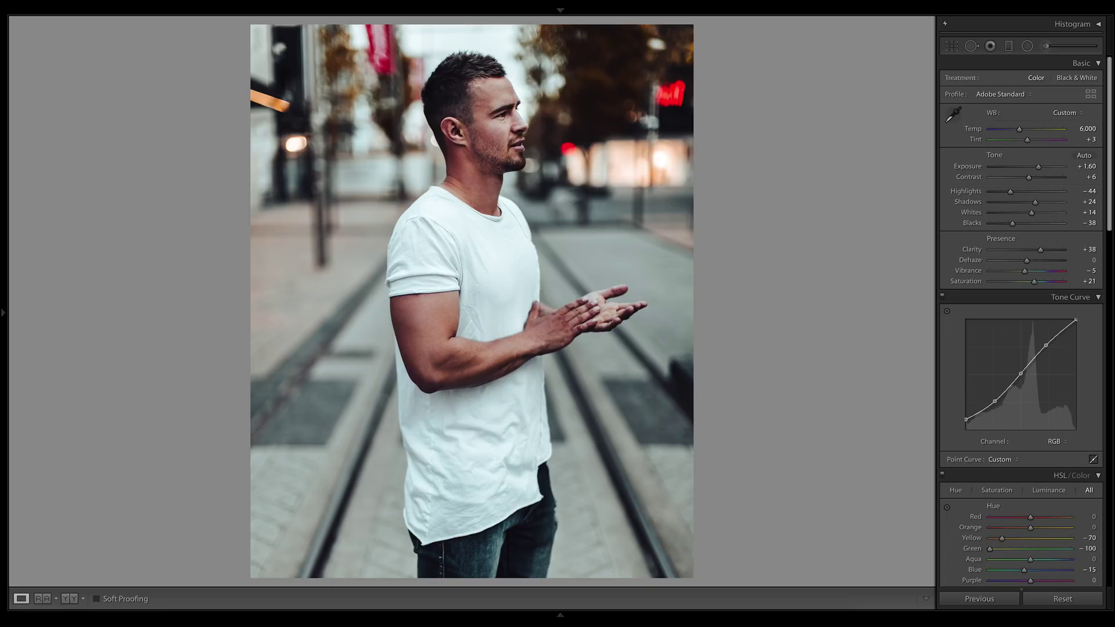